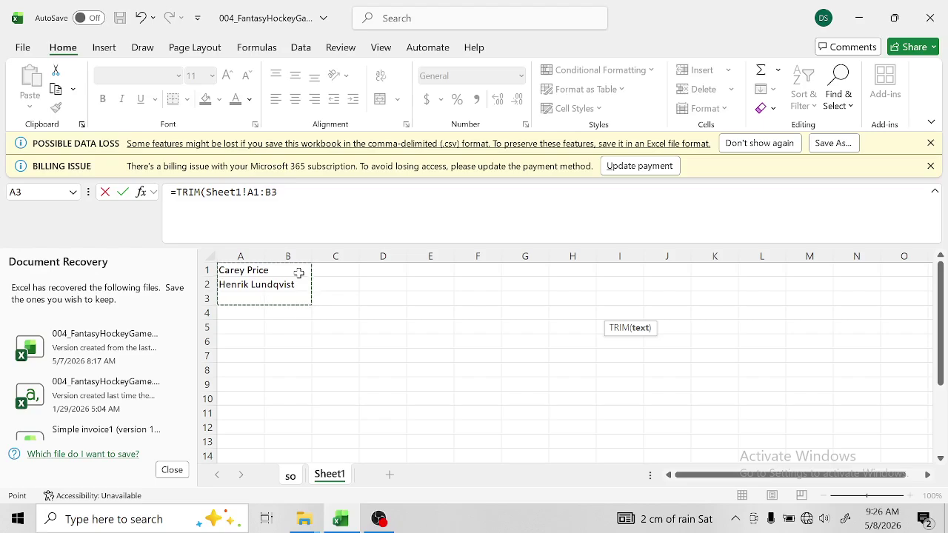
# - Abandon the unfinished TRIM formula and clear the contents of cells A1:B3 on Sheet1
pyautogui.write(')')
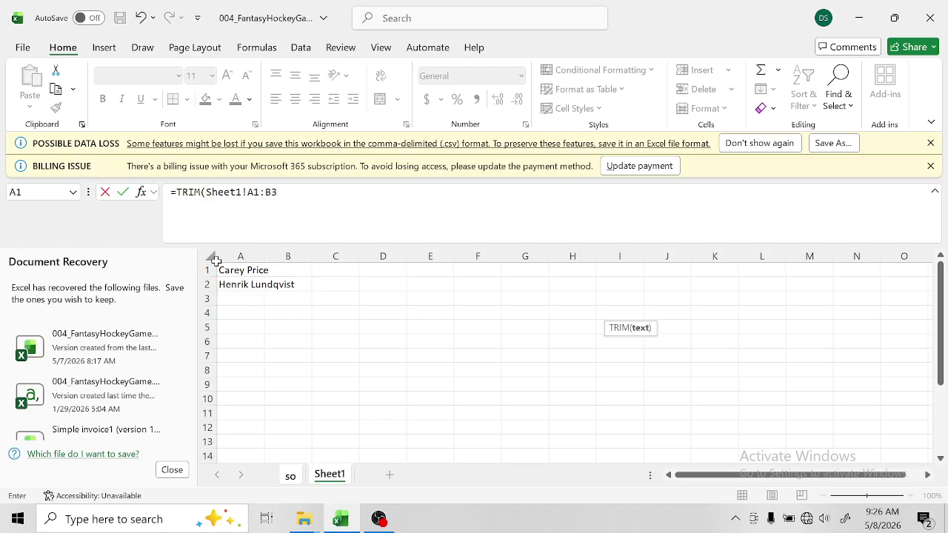
pyautogui.click(214, 258)
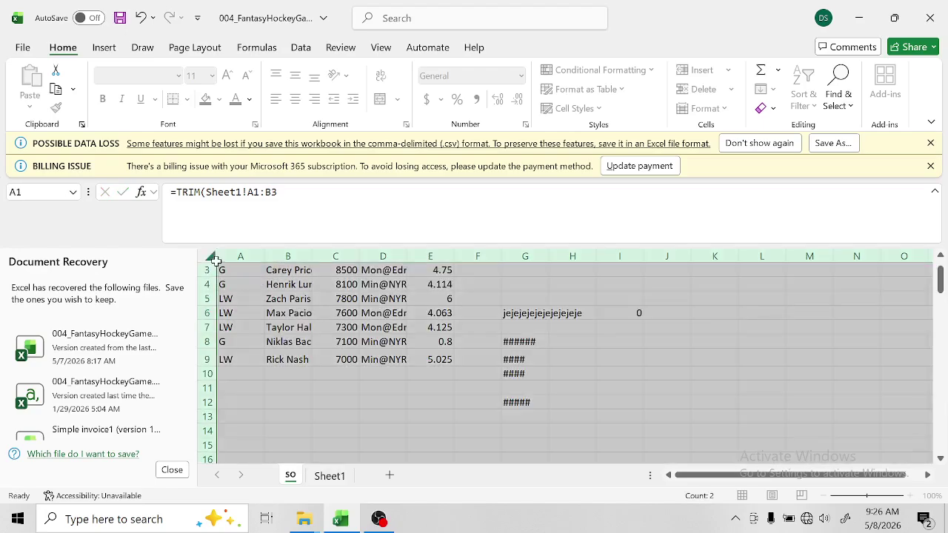
pyautogui.click(331, 481)
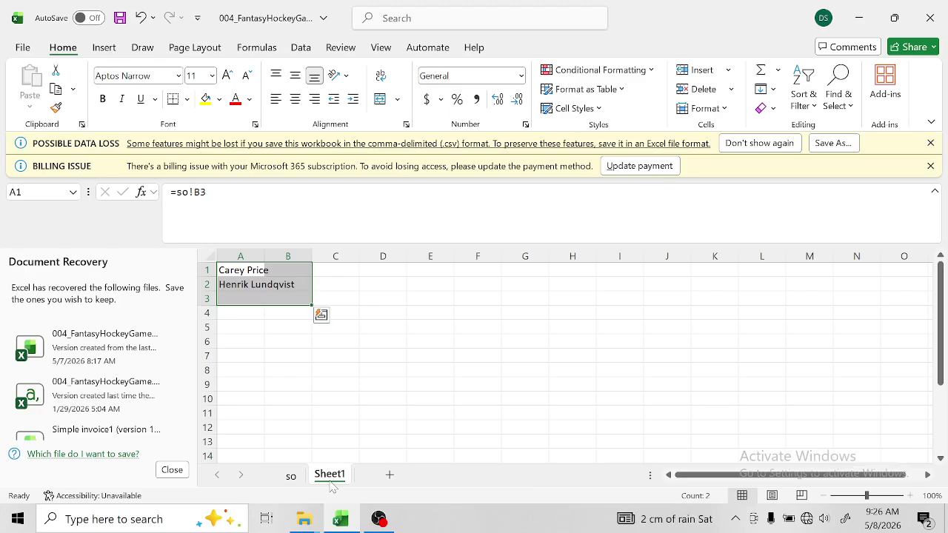
pyautogui.press('Delete')
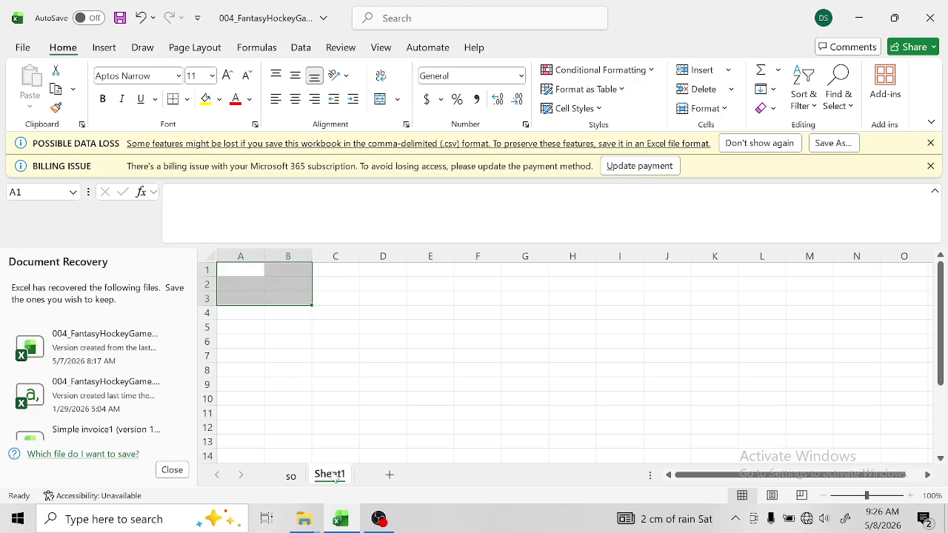
pyautogui.click(339, 326)
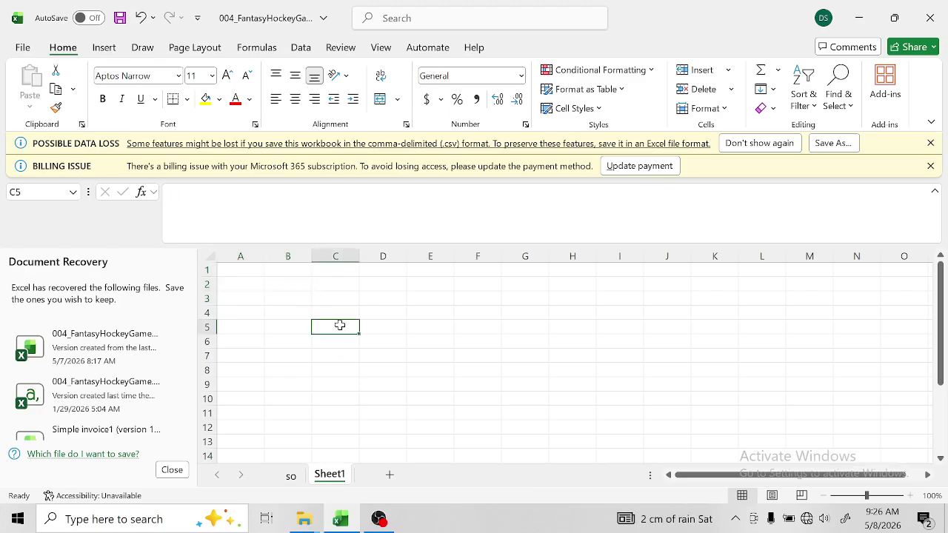
# - Enter the number 1 in cell A1 of Sheet1
pyautogui.click(230, 274)
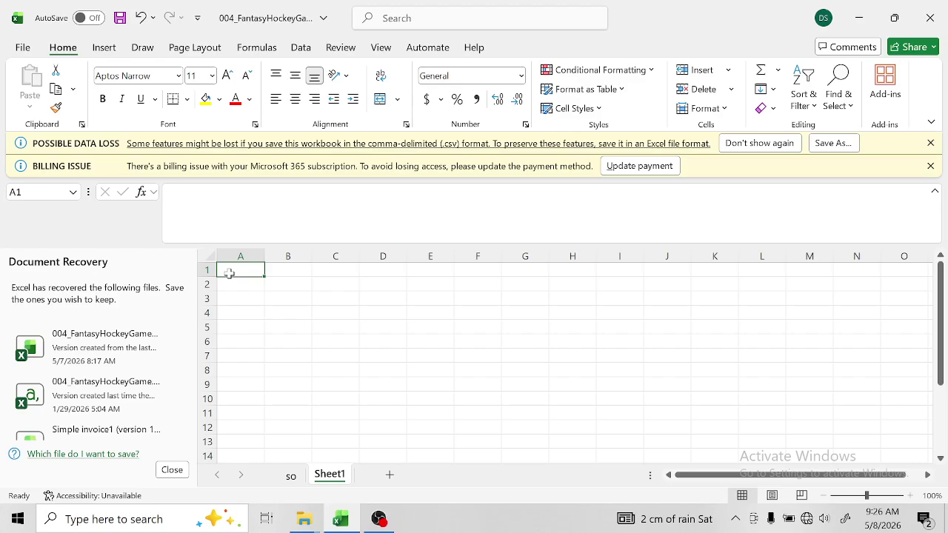
pyautogui.write('1')
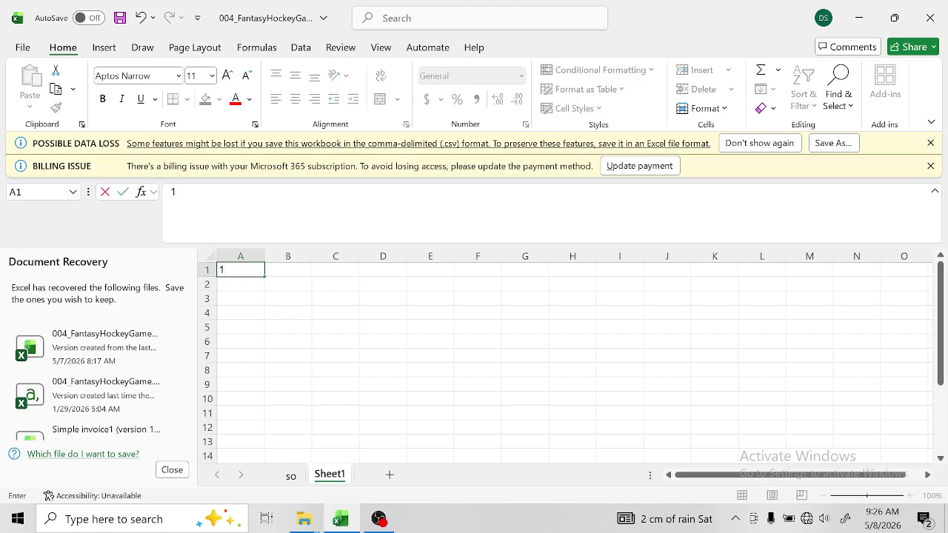
pyautogui.press('Return')
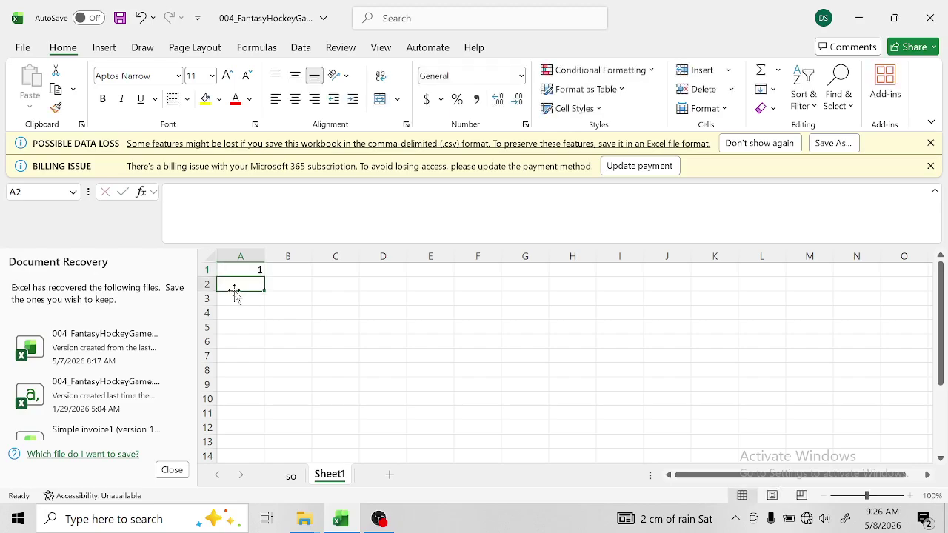
# - Format cell A1 with the Date category, using the *3/14/2012 type
pyautogui.click(234, 273)
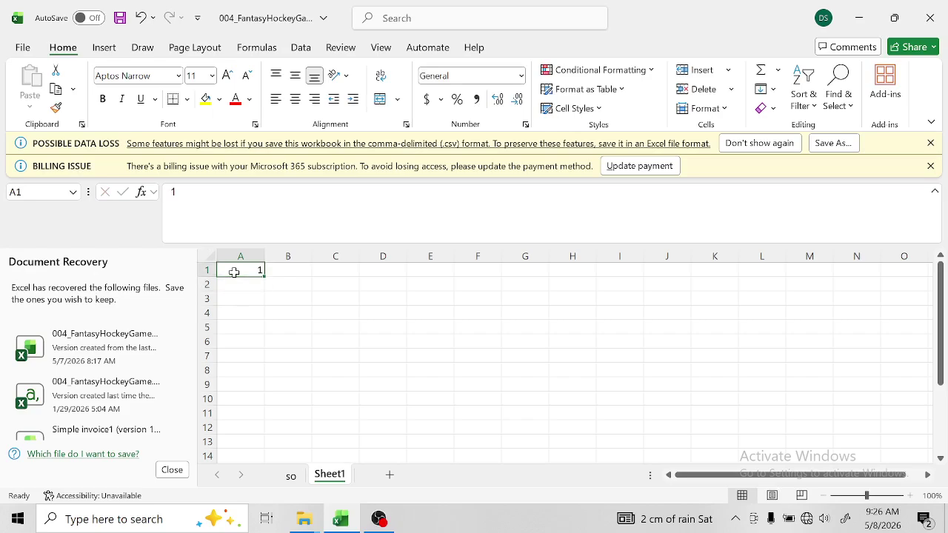
pyautogui.rightClick(234, 273)
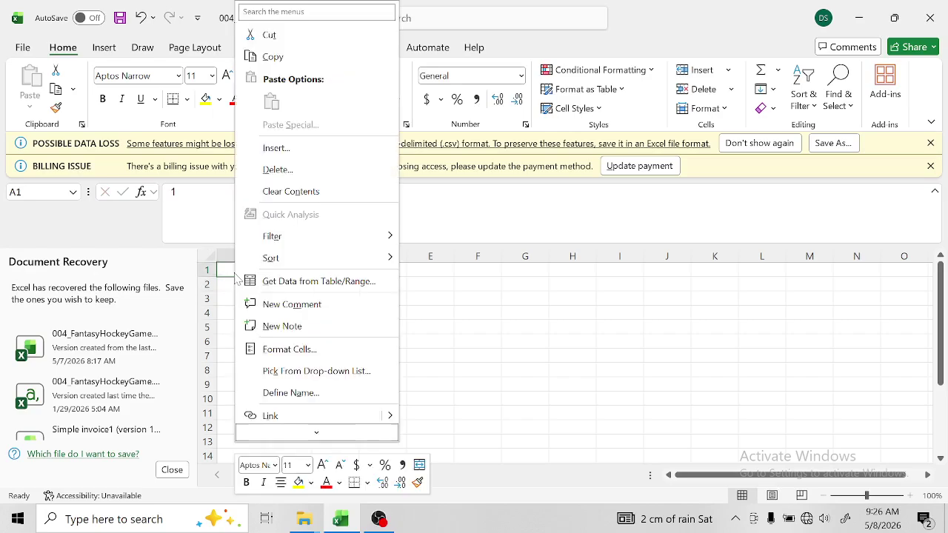
pyautogui.click(271, 352)
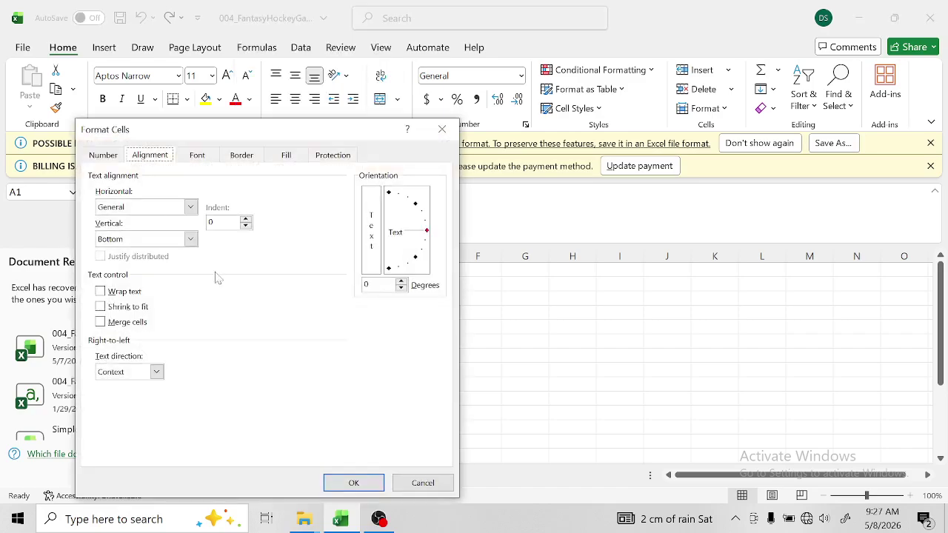
pyautogui.click(104, 156)
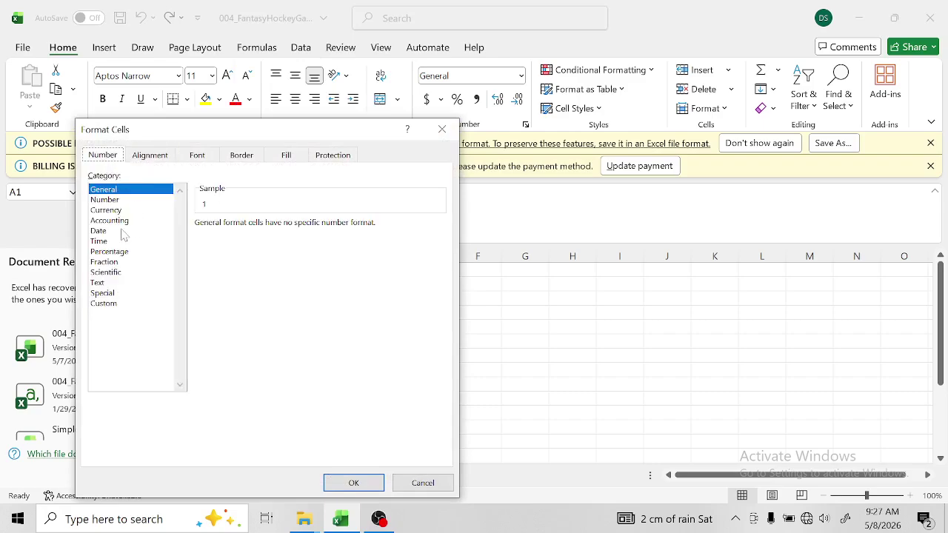
pyautogui.click(98, 230)
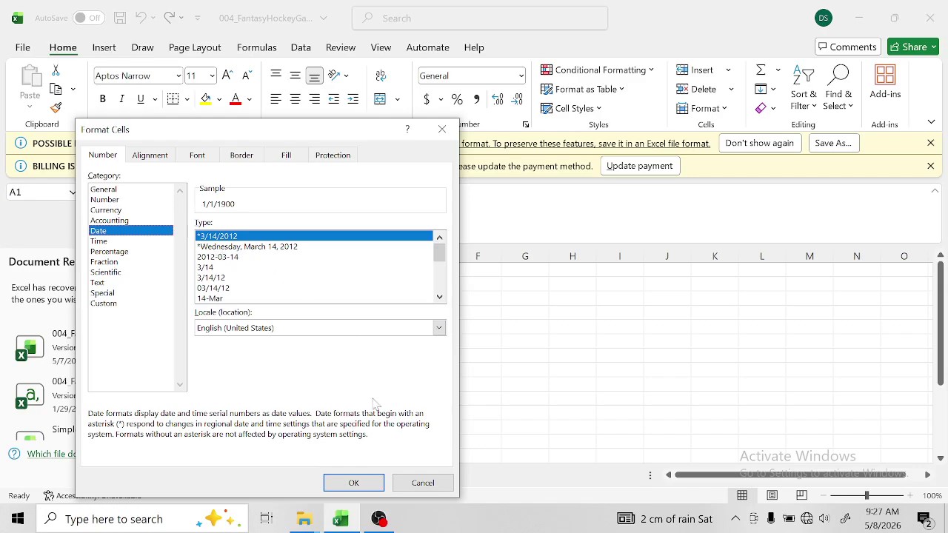
pyautogui.click(355, 483)
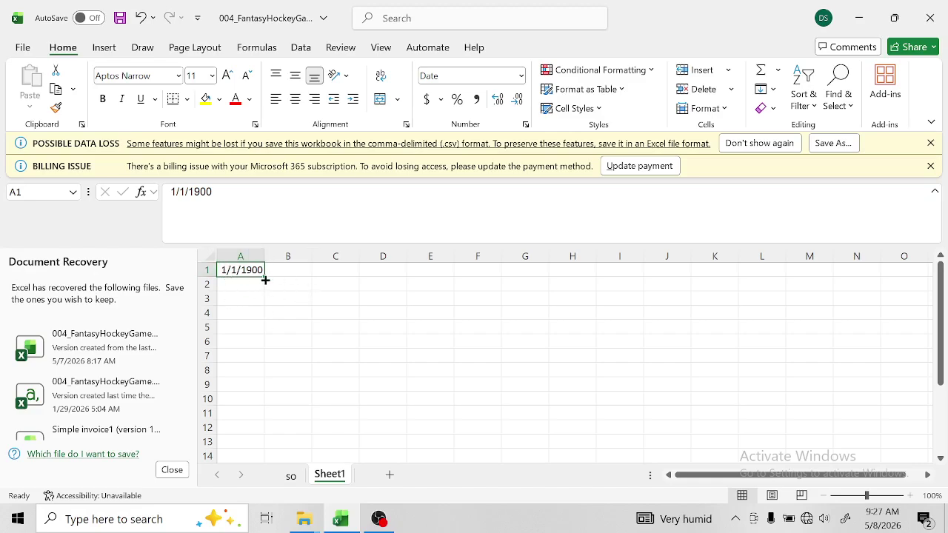
# - Enter the number 3 in cell A3
pyautogui.click(231, 297)
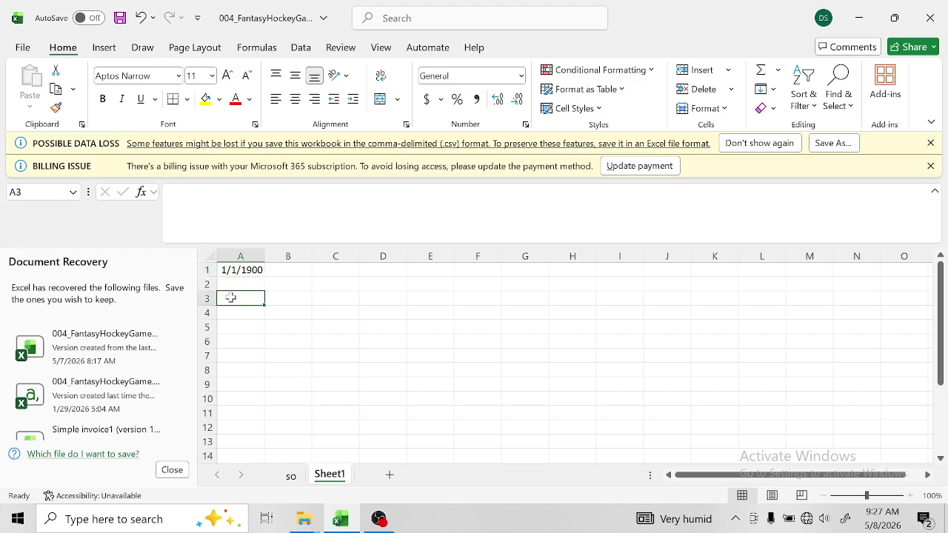
pyautogui.write('3')
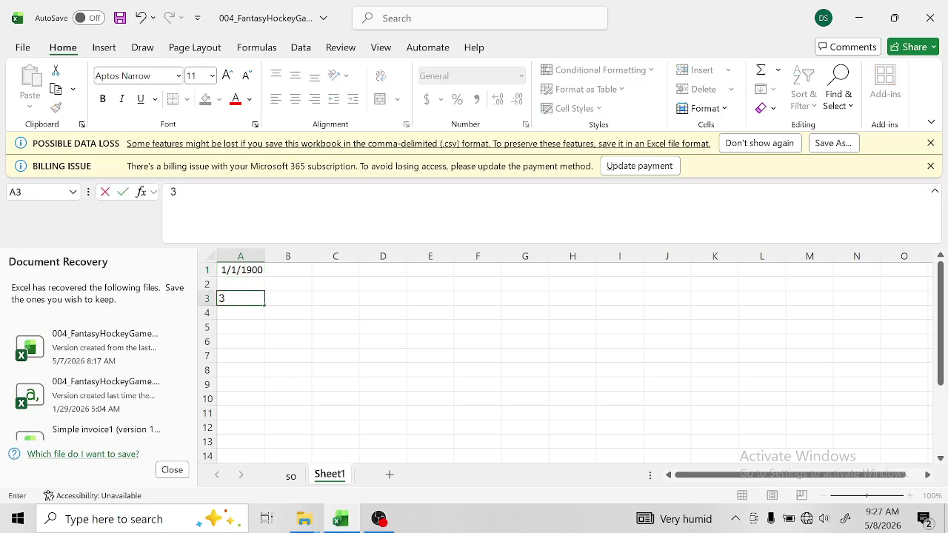
pyautogui.click(227, 325)
# - Format cell A3 with the Date category, using the *3/14/2012 type
pyautogui.click(226, 302)
pyautogui.rightClick(227, 302)
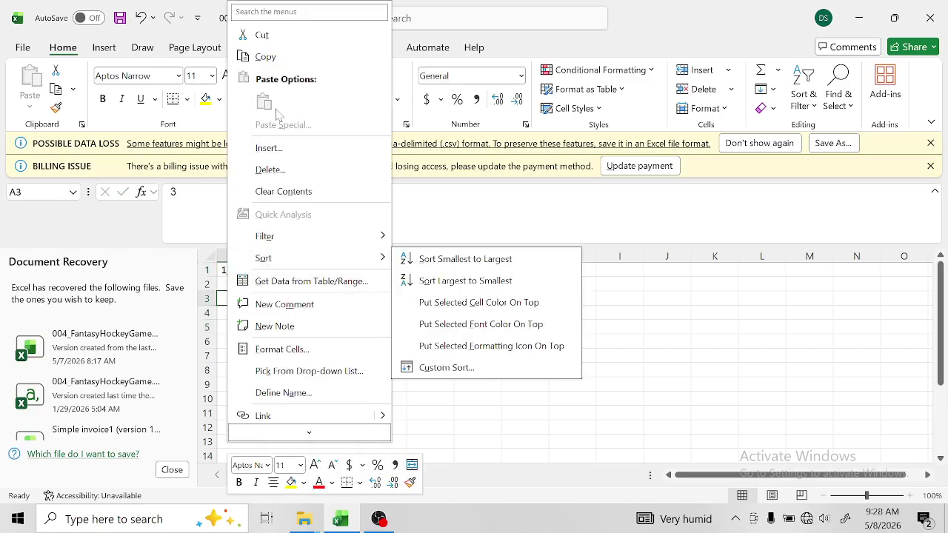
pyautogui.click(271, 351)
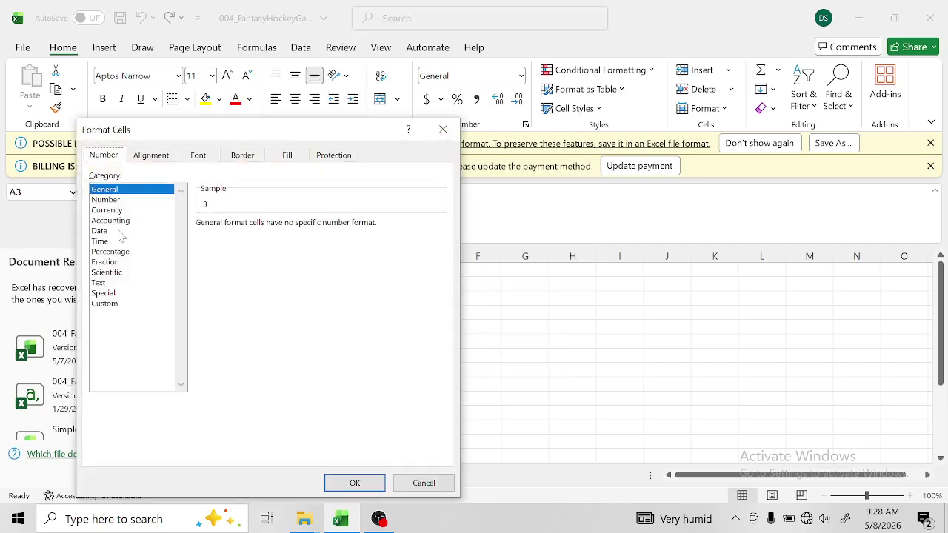
pyautogui.click(117, 232)
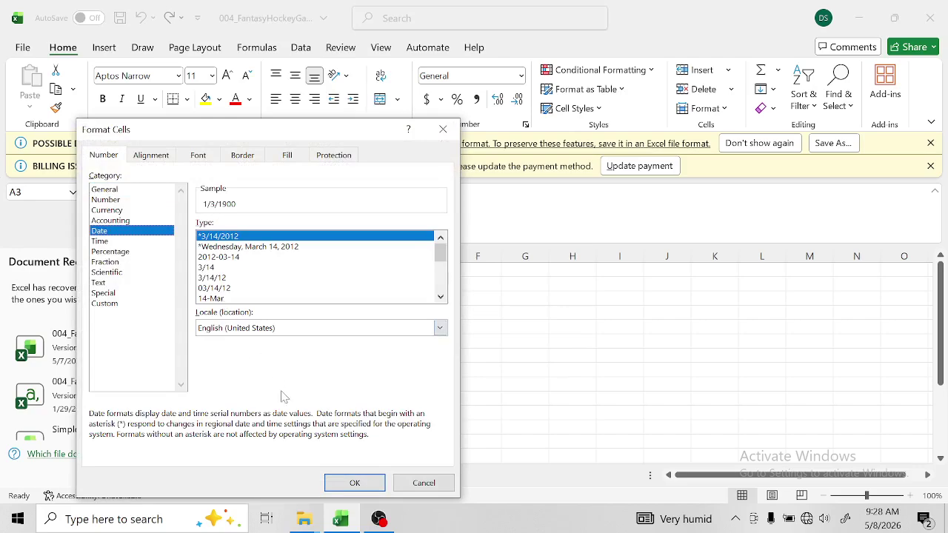
pyautogui.click(345, 485)
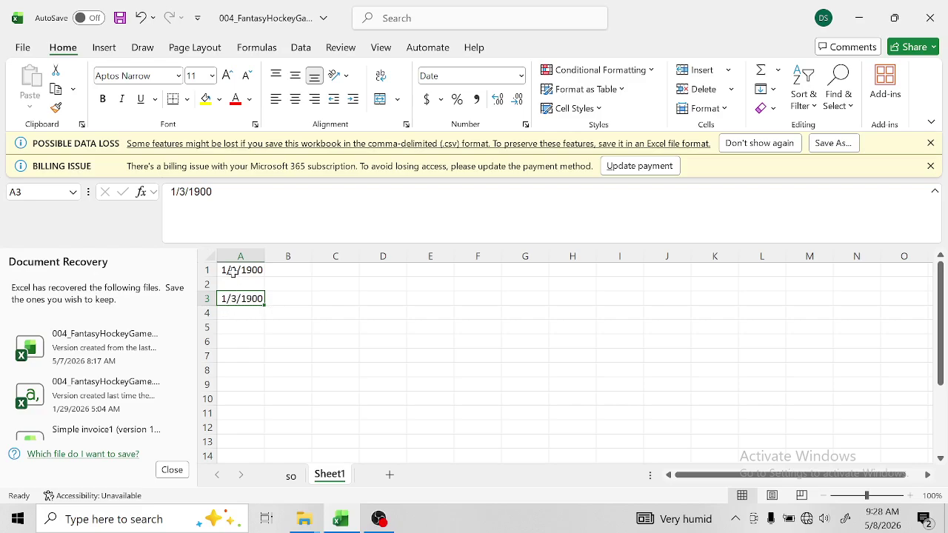
# - Enter the number 13 in cell A5
pyautogui.click(231, 326)
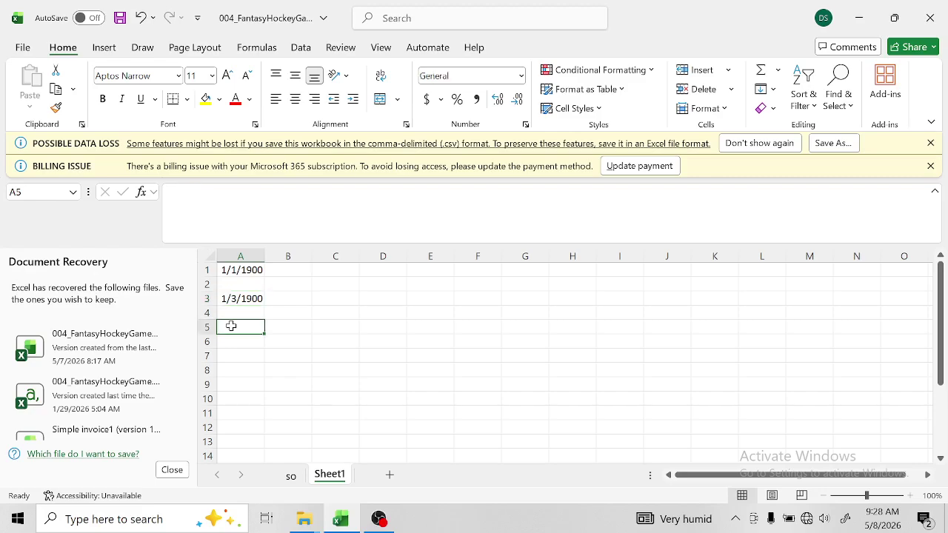
pyautogui.write('12')
pyautogui.press('BackSpace')
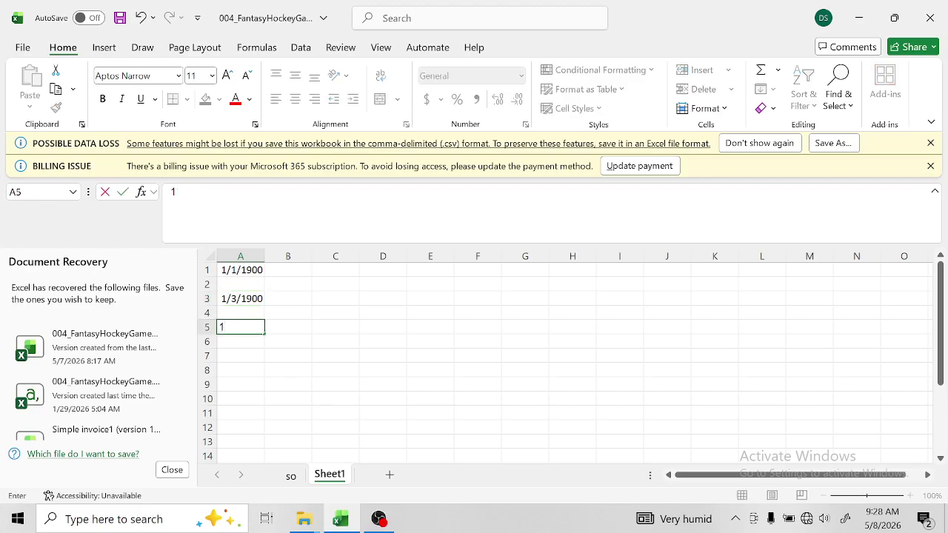
pyautogui.write('3')
pyautogui.press('Return')
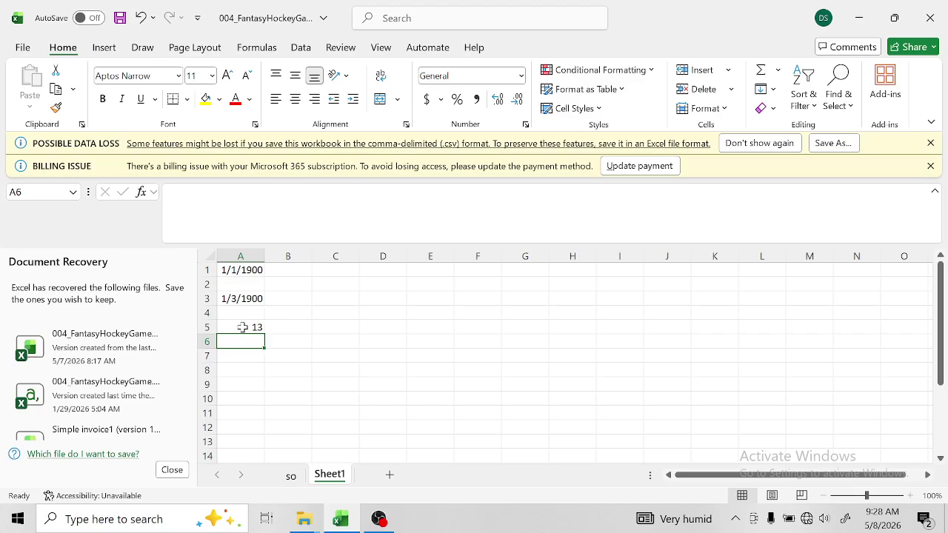
# - Format cell A5 with the Date category, using the *3/14/2012 type
pyautogui.rightClick(245, 327)
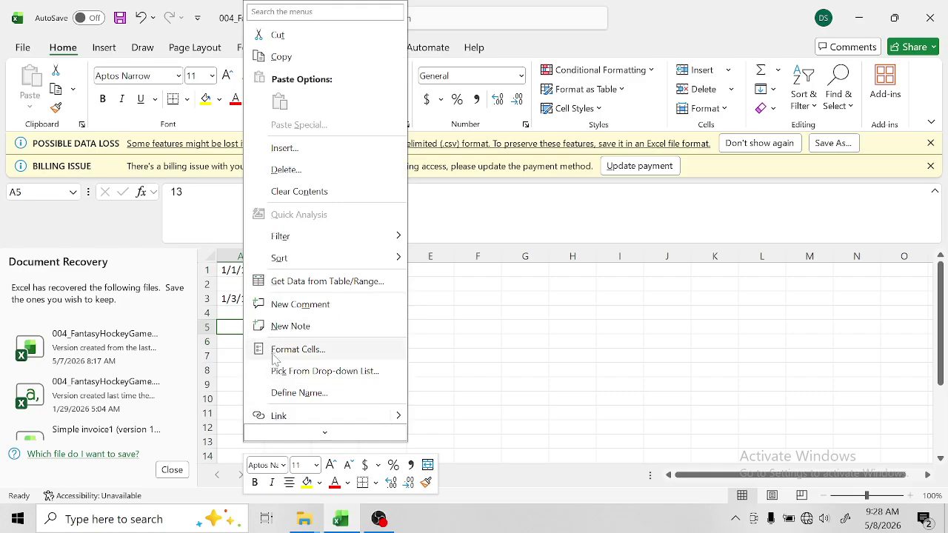
pyautogui.click(297, 349)
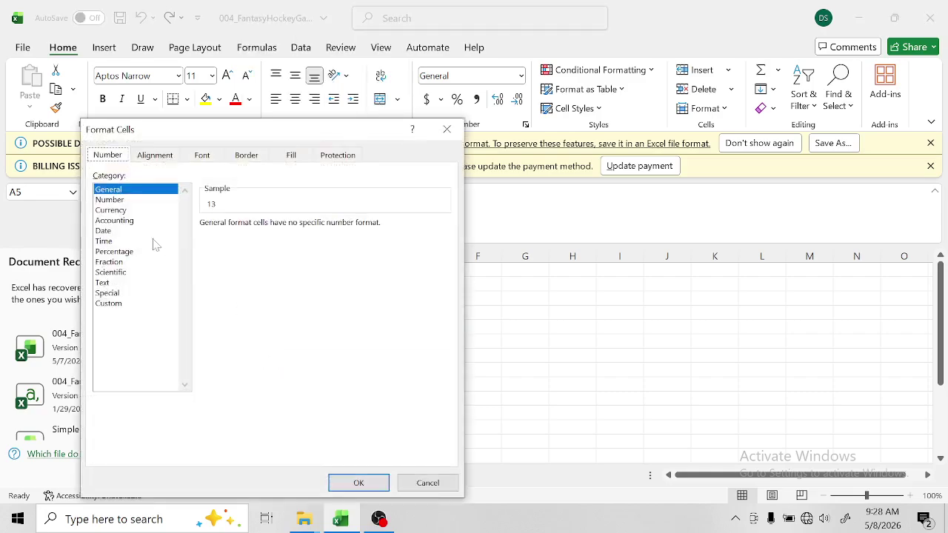
pyautogui.click(124, 231)
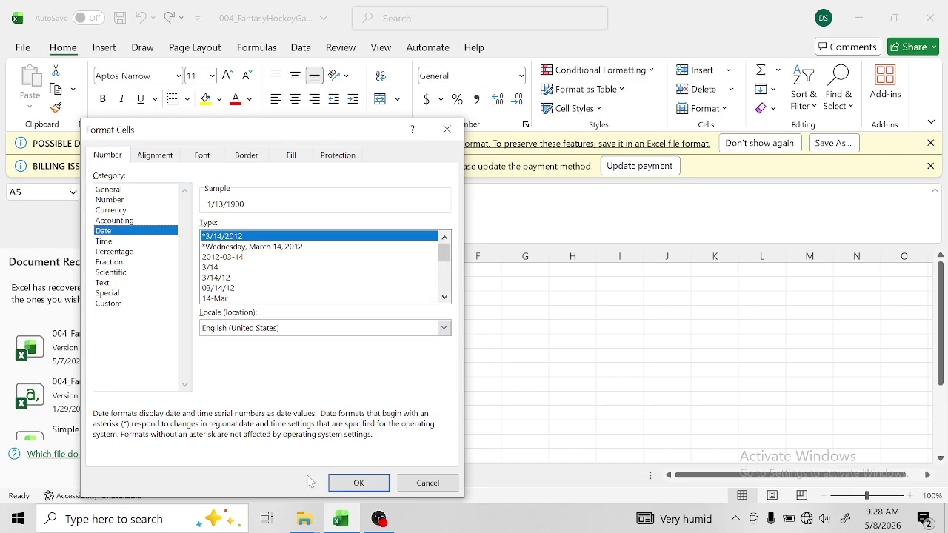
pyautogui.click(345, 485)
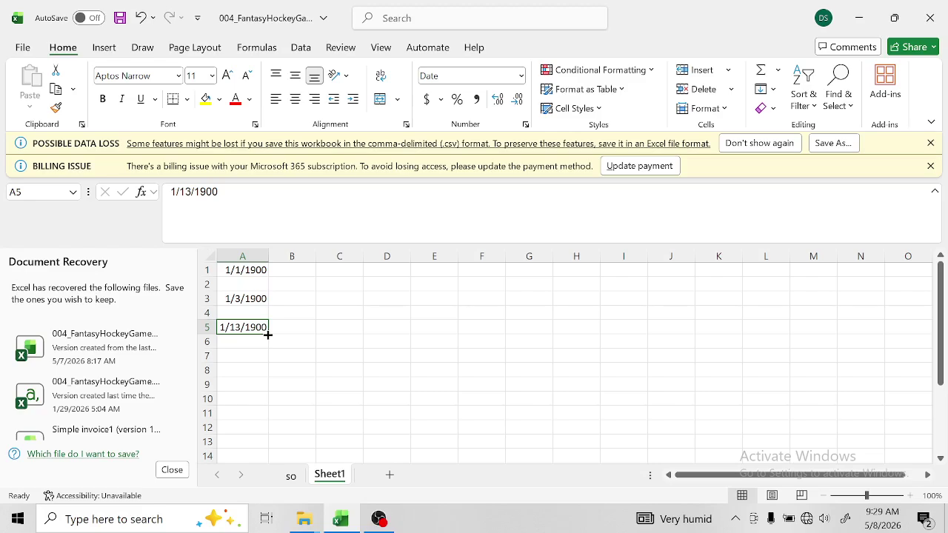
pyautogui.moveTo(268, 335); pyautogui.dragTo(269, 336)
# - Insert today's date, 5/8/2026, as a fixed value in cell C3
pyautogui.click(329, 298)
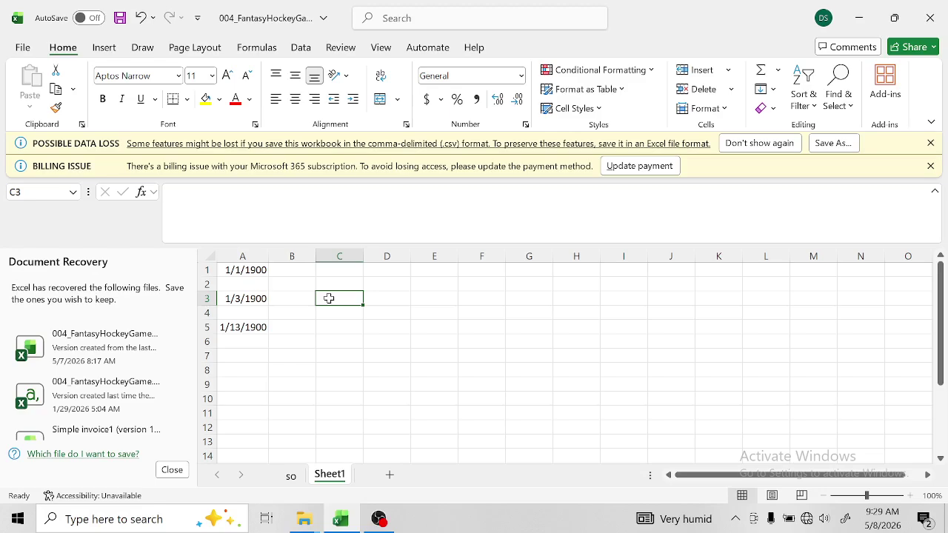
pyautogui.hotkey('ctrl', ';')
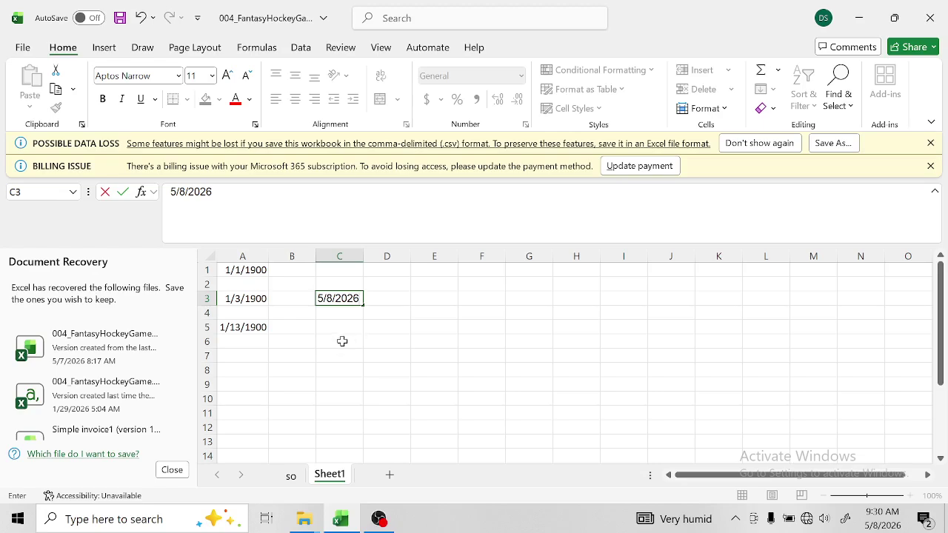
pyautogui.click(342, 341)
# - Format cell C3 with the Number category and two decimal places, and fill it down into C4
pyautogui.click(333, 298)
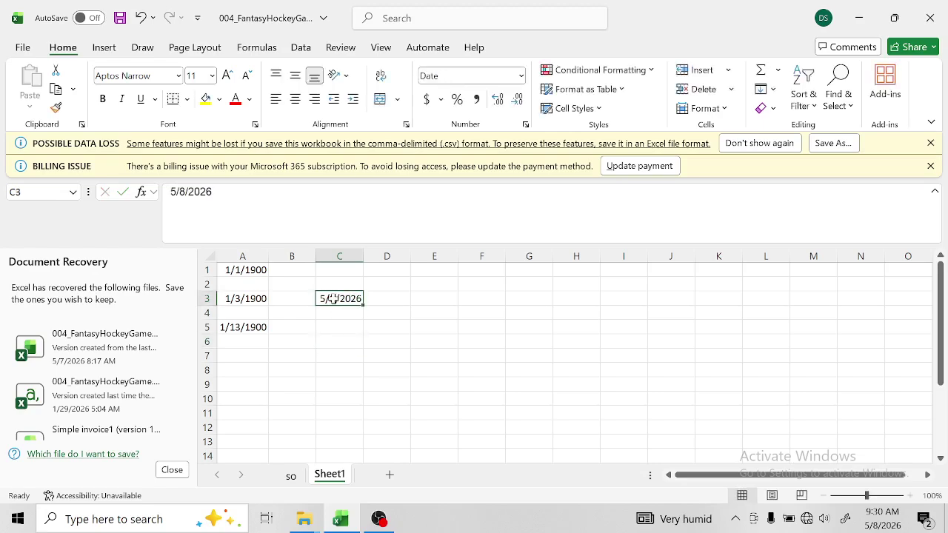
pyautogui.rightClick(334, 299)
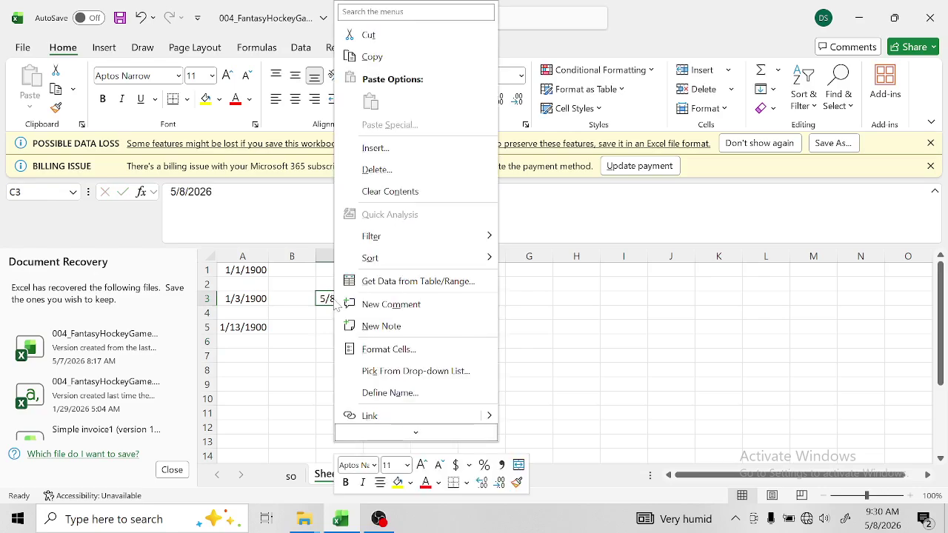
pyautogui.click(374, 351)
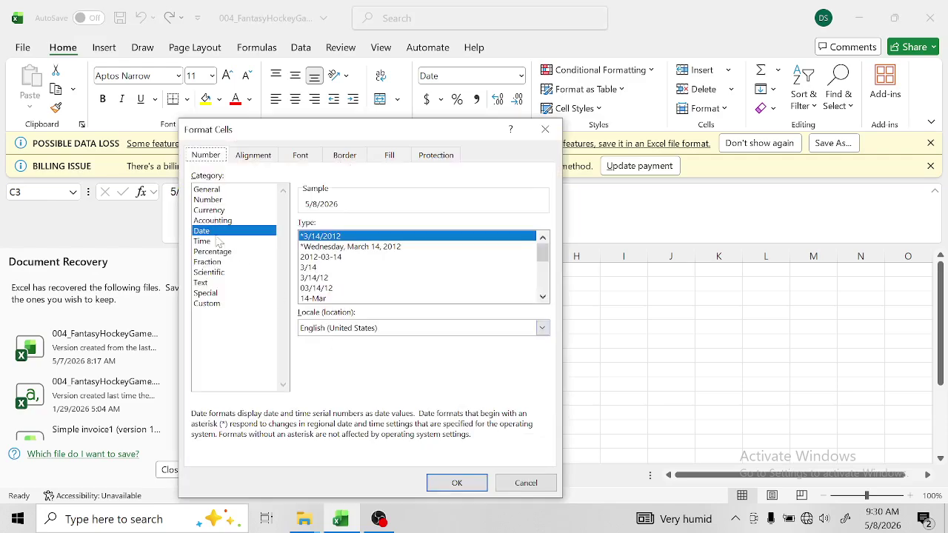
pyautogui.click(209, 200)
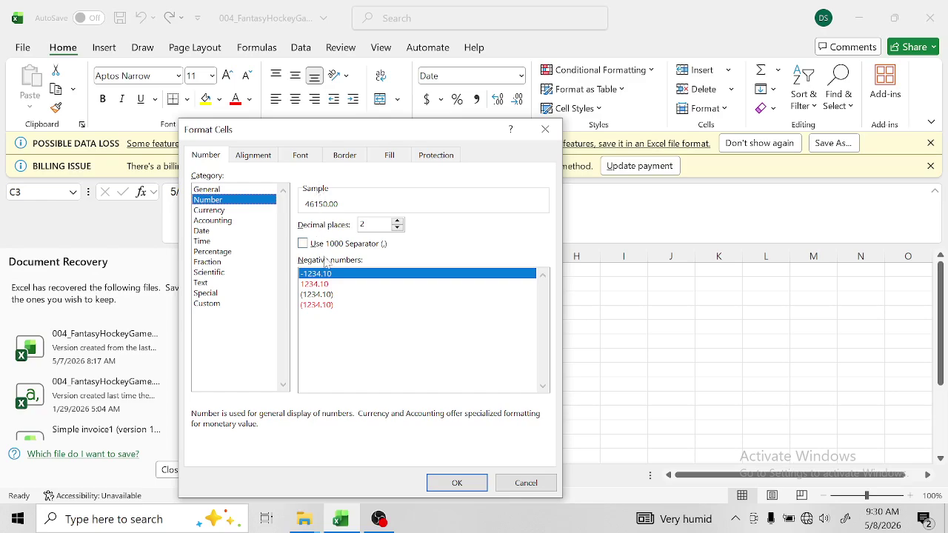
pyautogui.click(447, 485)
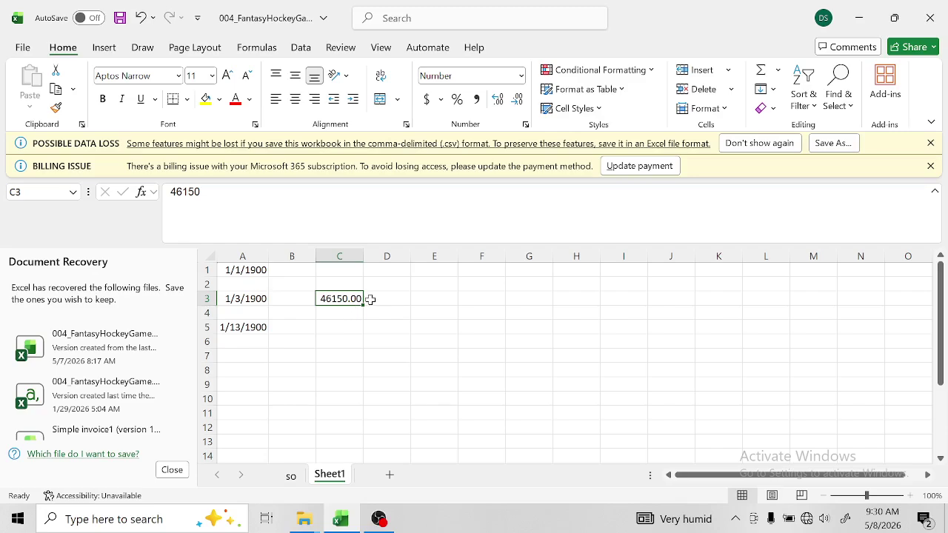
pyautogui.moveTo(363, 304); pyautogui.dragTo(362, 322)
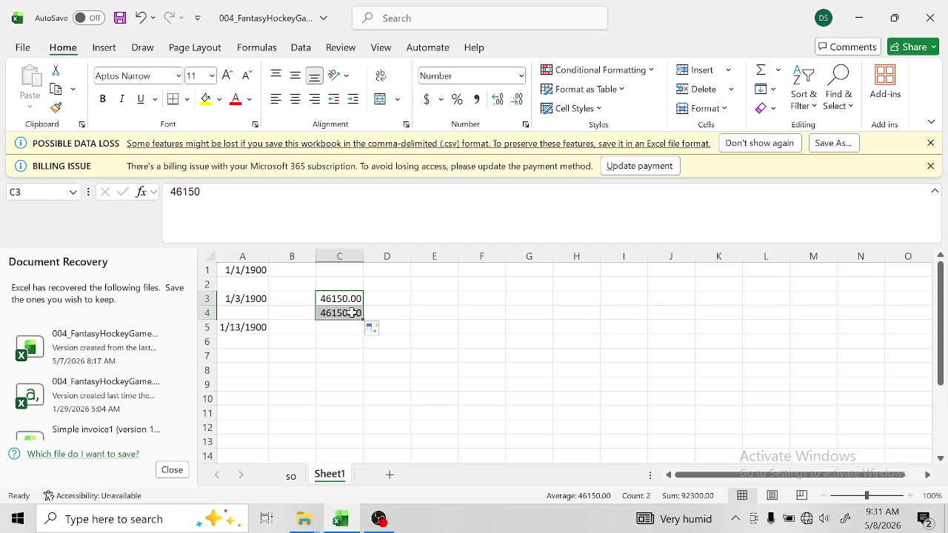
# - Change the value in cell C4 to 46150.50 by adding a half-day decimal to the serial number
pyautogui.click(357, 313)
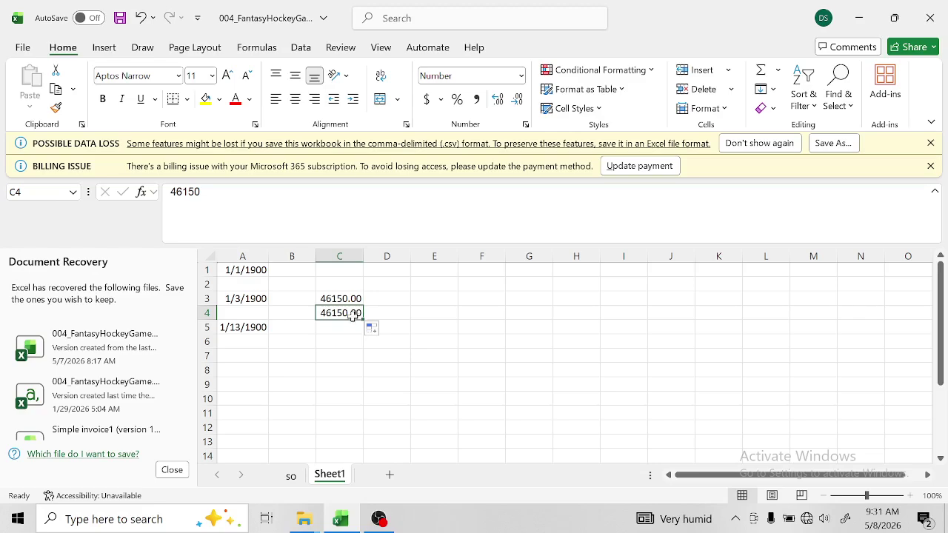
pyautogui.press('F2')
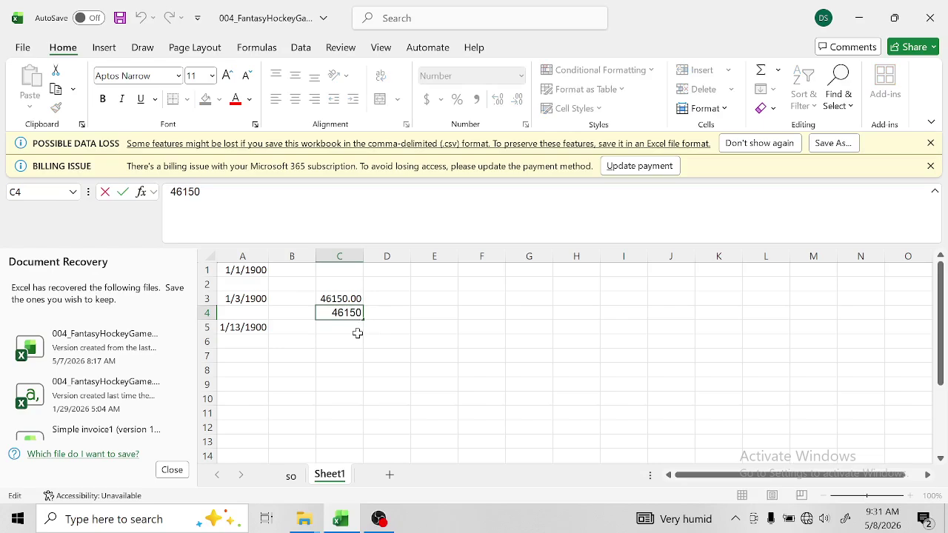
pyautogui.write('..')
pyautogui.write('5')
pyautogui.press('BackSpace')
pyautogui.press('BackSpace')
pyautogui.write('50')
pyautogui.press('Return')
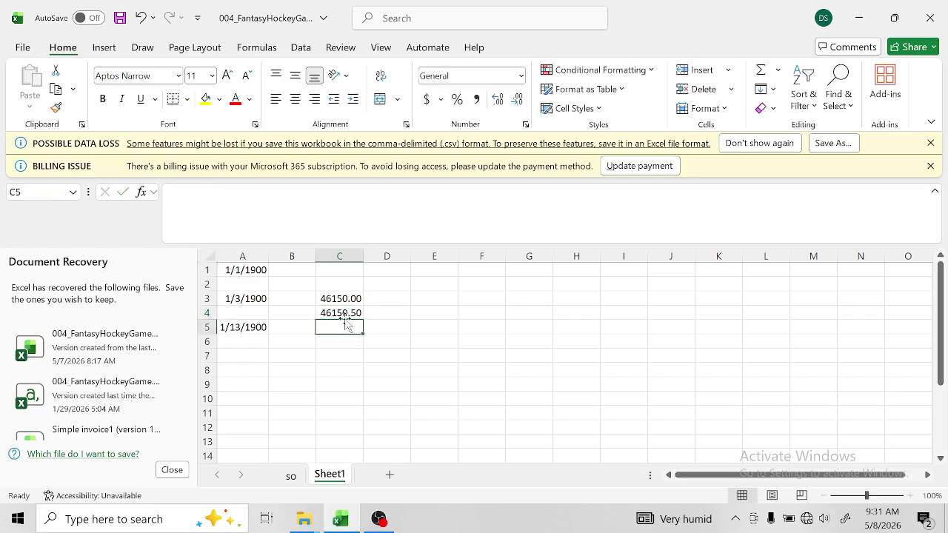
# - Format cell C4 with the Date category, using the 3/14/12 1:30 PM type that includes the time
pyautogui.click(345, 313)
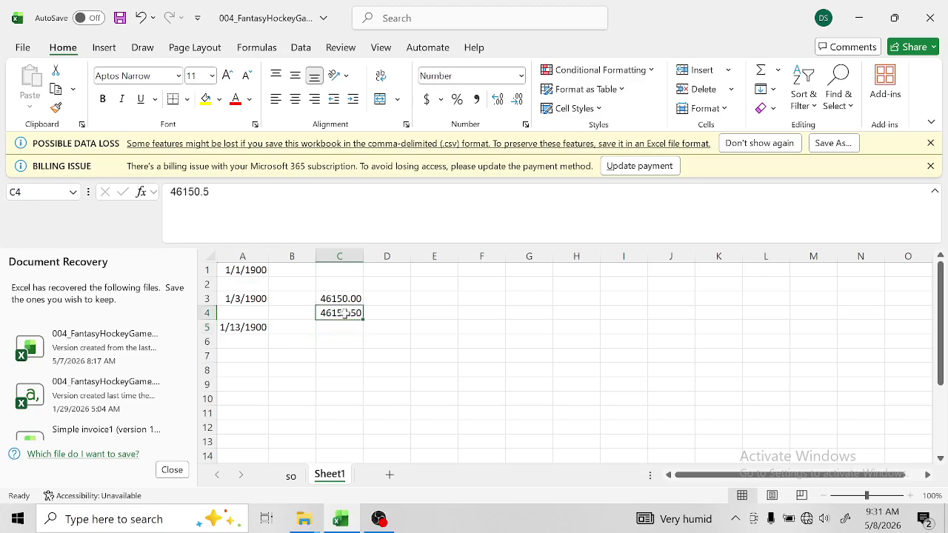
pyautogui.rightClick(346, 314)
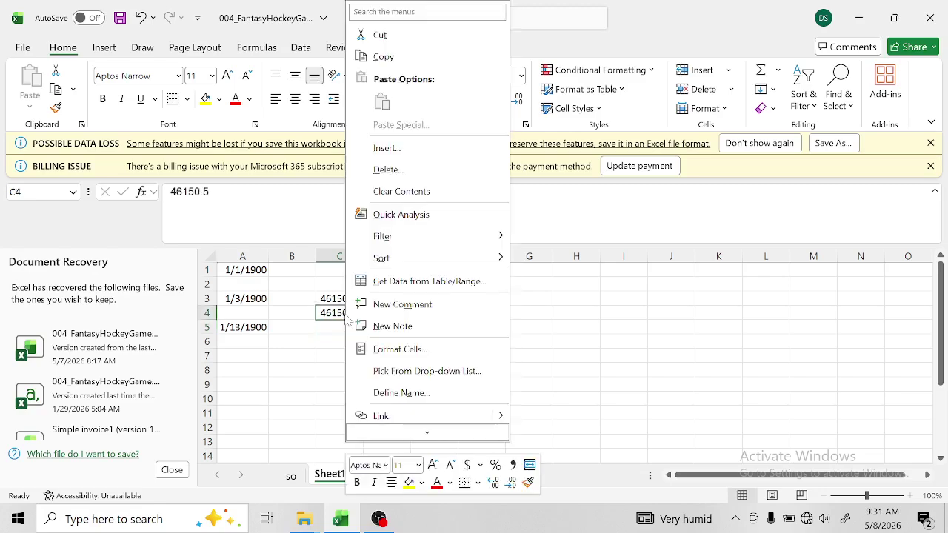
pyautogui.click(403, 351)
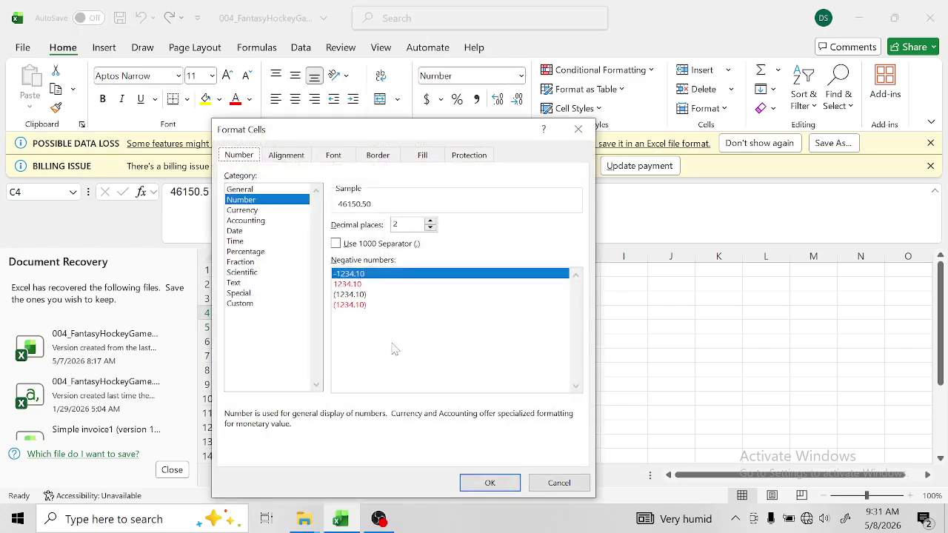
pyautogui.click(236, 231)
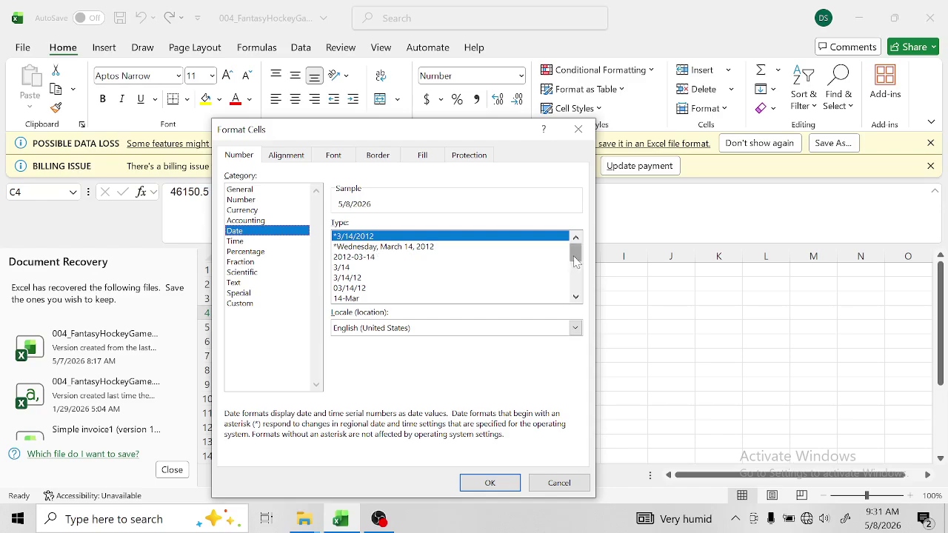
pyautogui.moveTo(576, 261); pyautogui.dragTo(576, 276)
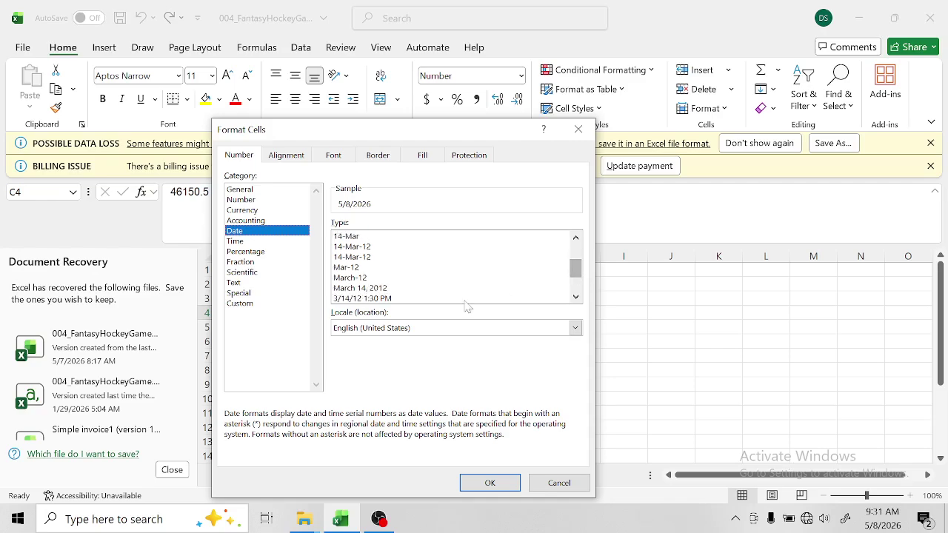
pyautogui.click(397, 300)
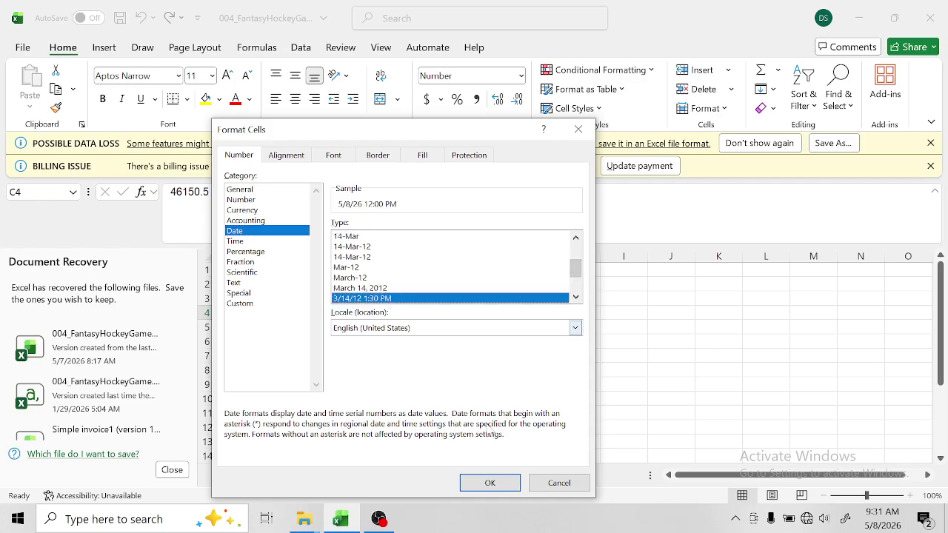
pyautogui.click(489, 482)
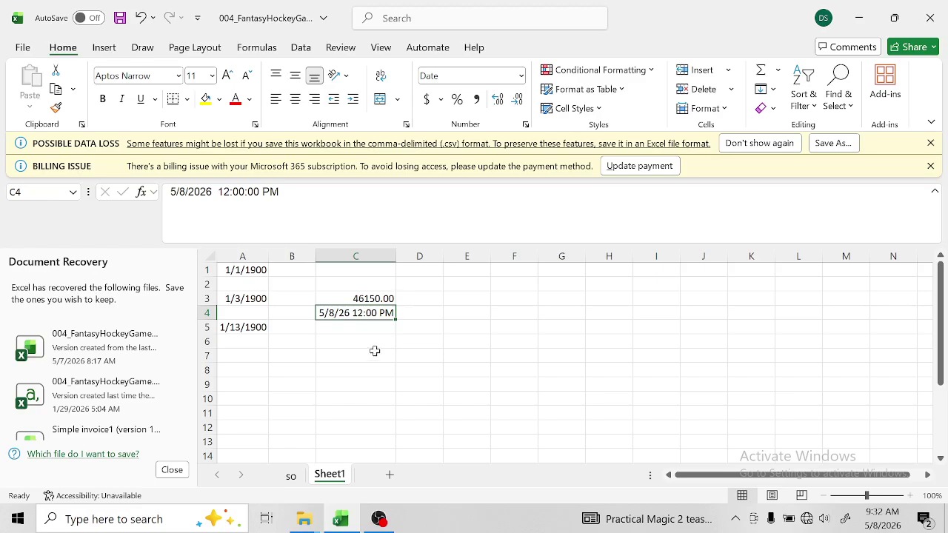
# - Enter the number 84 in cell F4
pyautogui.click(493, 313)
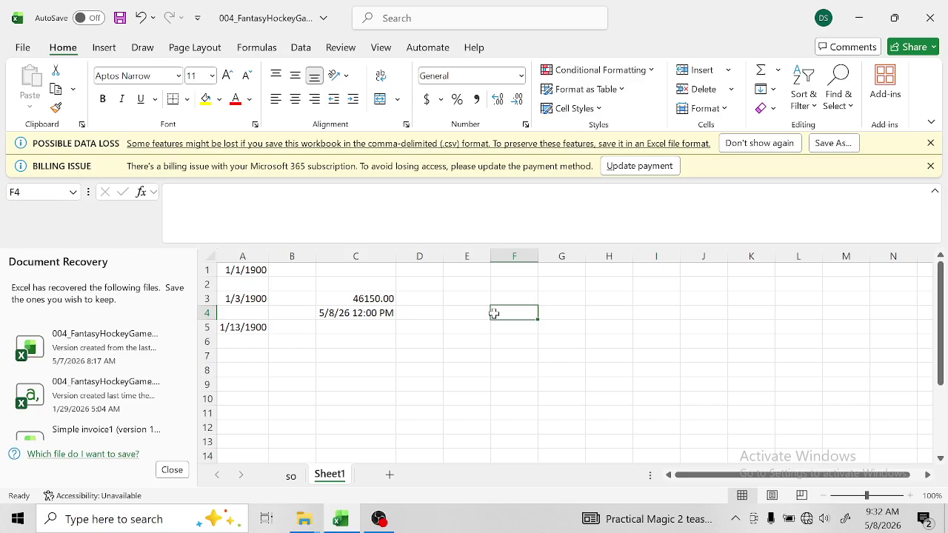
pyautogui.write('8')
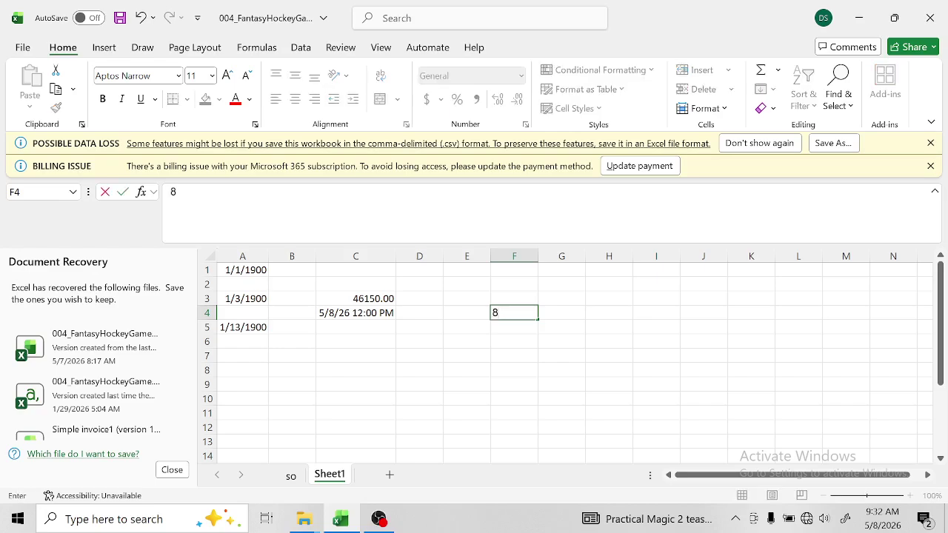
pyautogui.write('4')
pyautogui.press('Return')
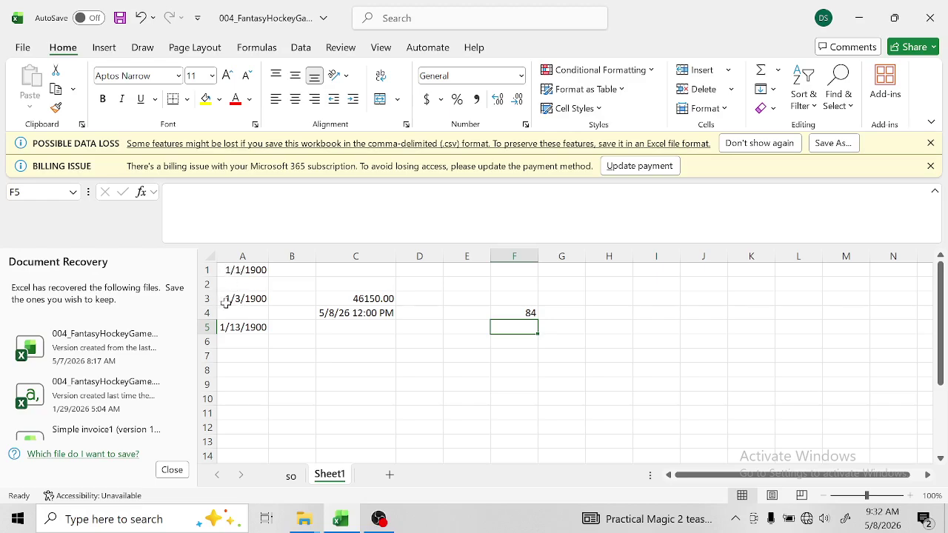
# - Format cell F4 with the Date category, using the *3/14/2012 type
pyautogui.click(523, 312)
pyautogui.rightClick(523, 312)
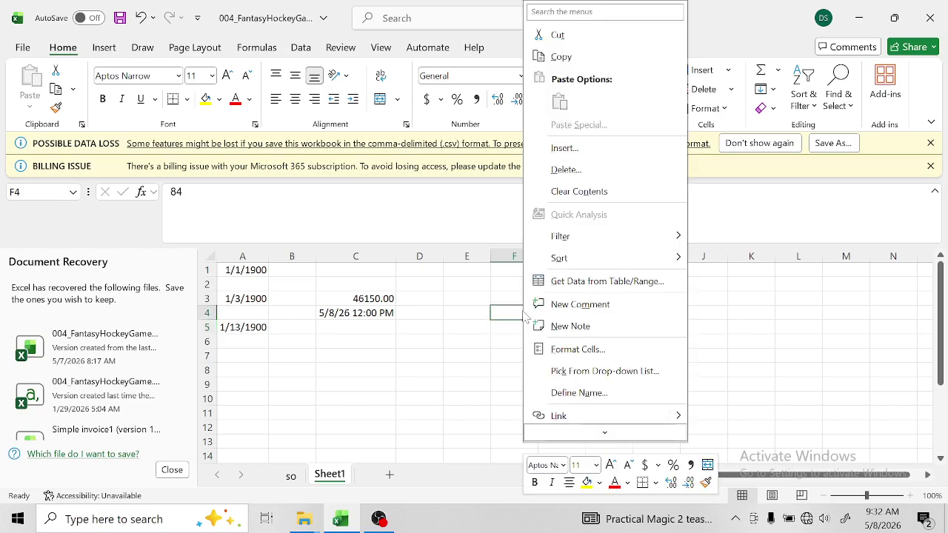
pyautogui.click(564, 359)
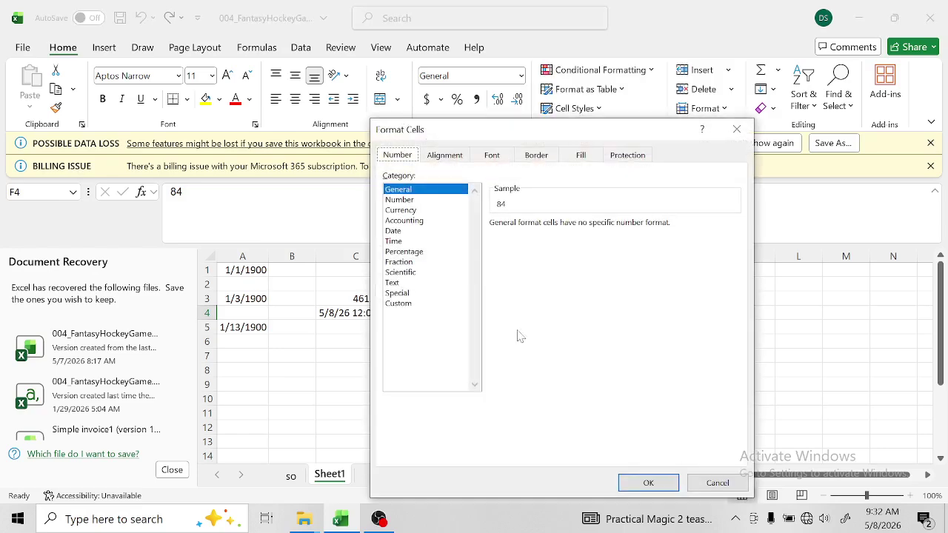
pyautogui.click(400, 231)
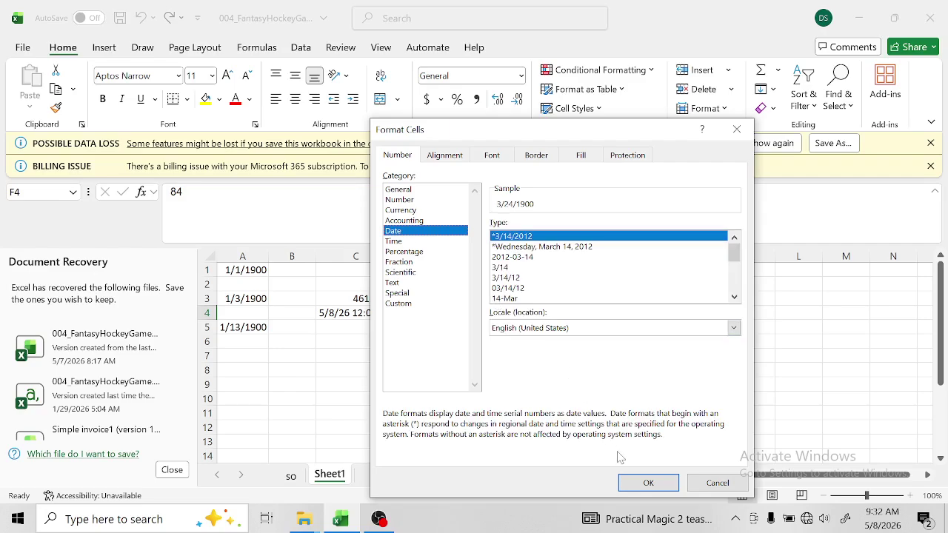
pyautogui.click(638, 487)
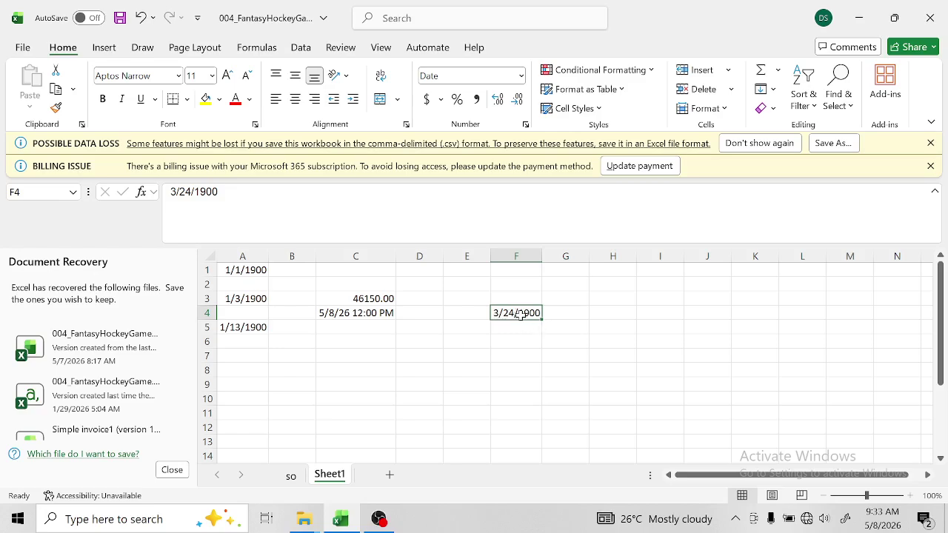
# - Enter the number 17 in cell F7
pyautogui.click(505, 353)
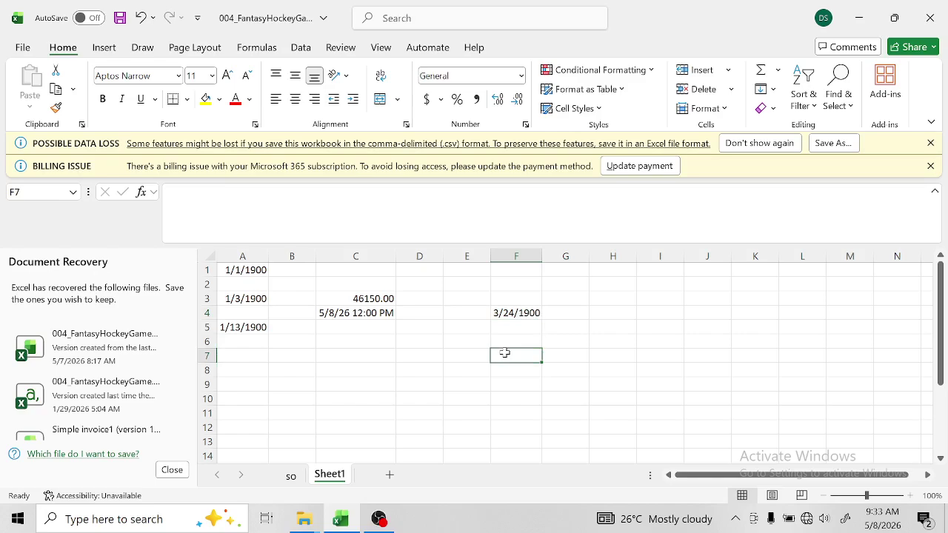
pyautogui.write('17')
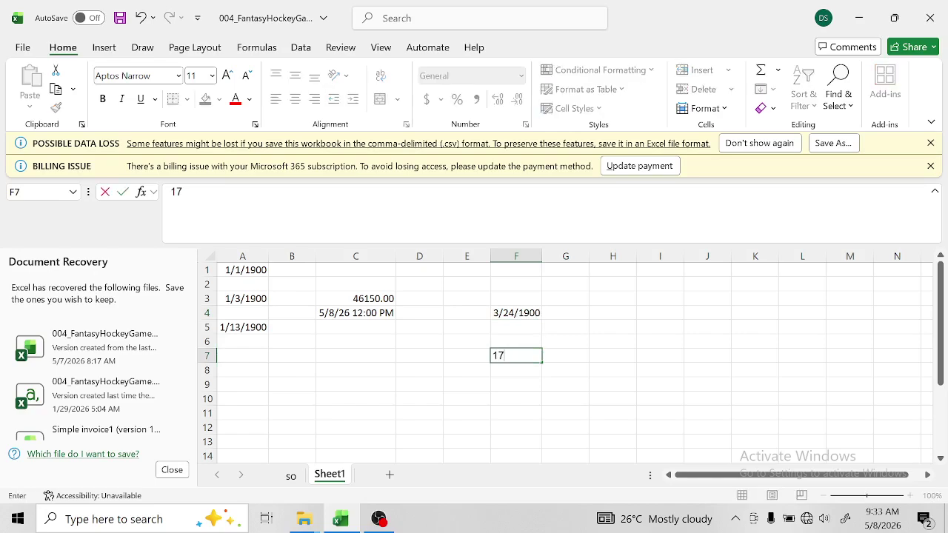
pyautogui.press('Return')
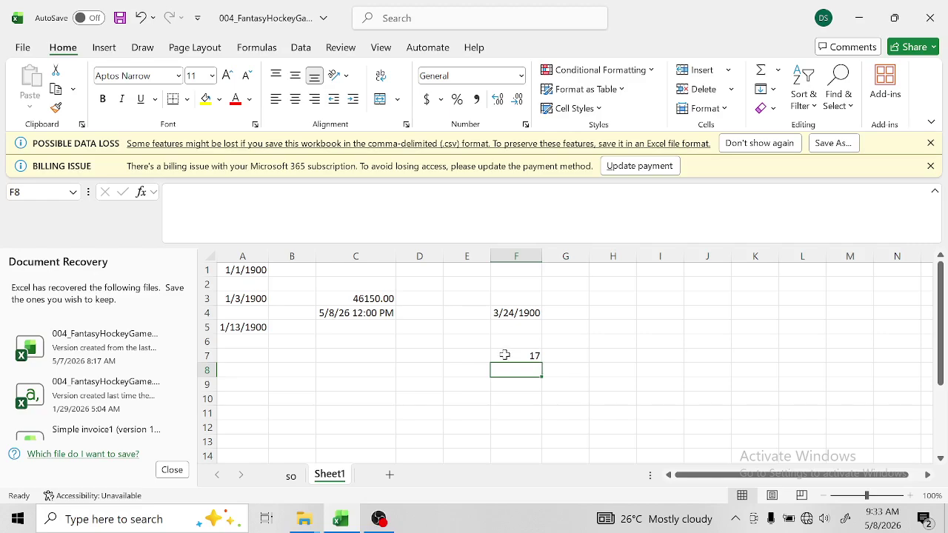
# - Format cell F7 with the Date category, using the *3/14/2012 type
pyautogui.click(504, 355)
pyautogui.rightClick(506, 358)
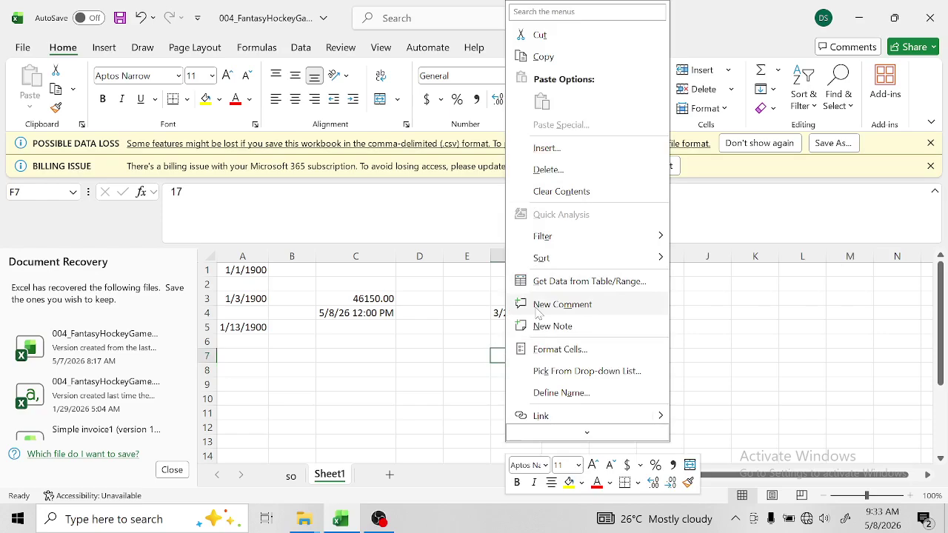
pyautogui.click(543, 347)
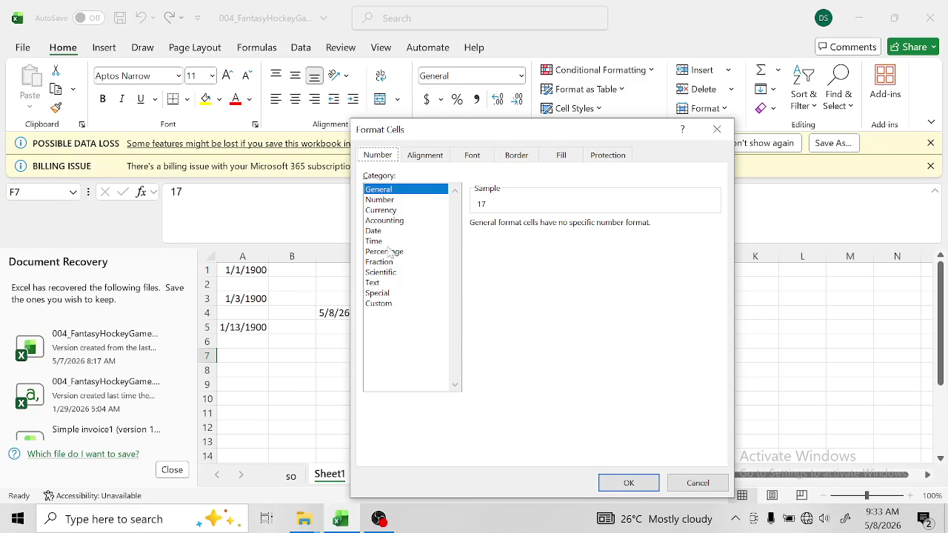
pyautogui.click(378, 233)
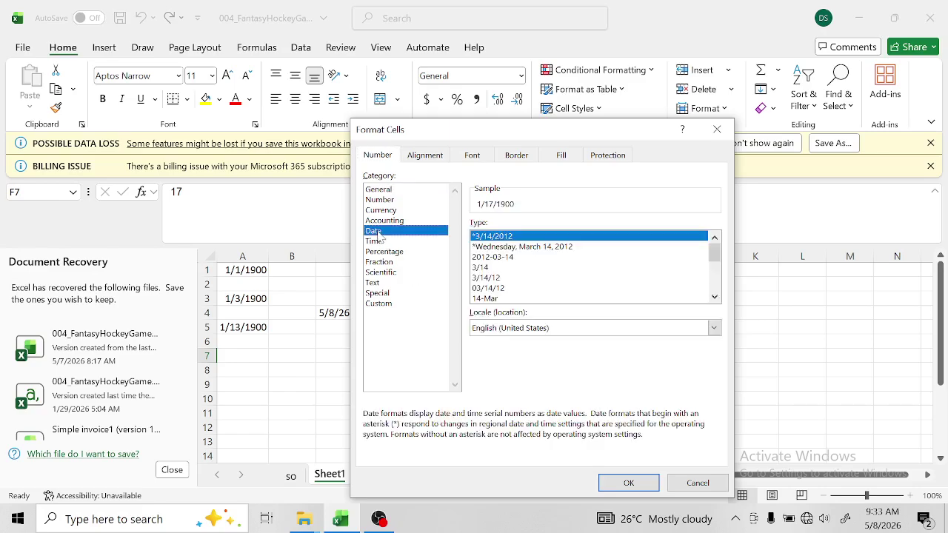
pyautogui.click(630, 483)
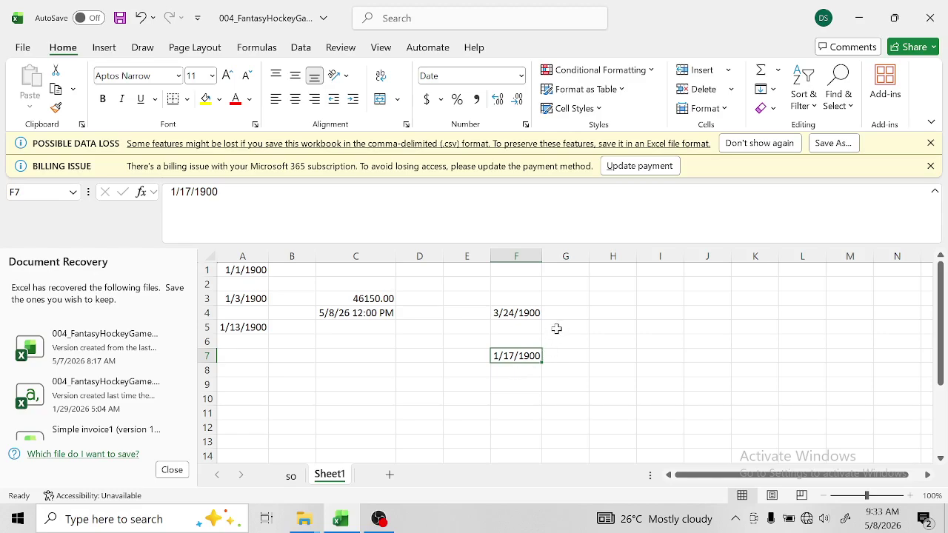
# - Enter the number 19 in cell H4
pyautogui.click(608, 311)
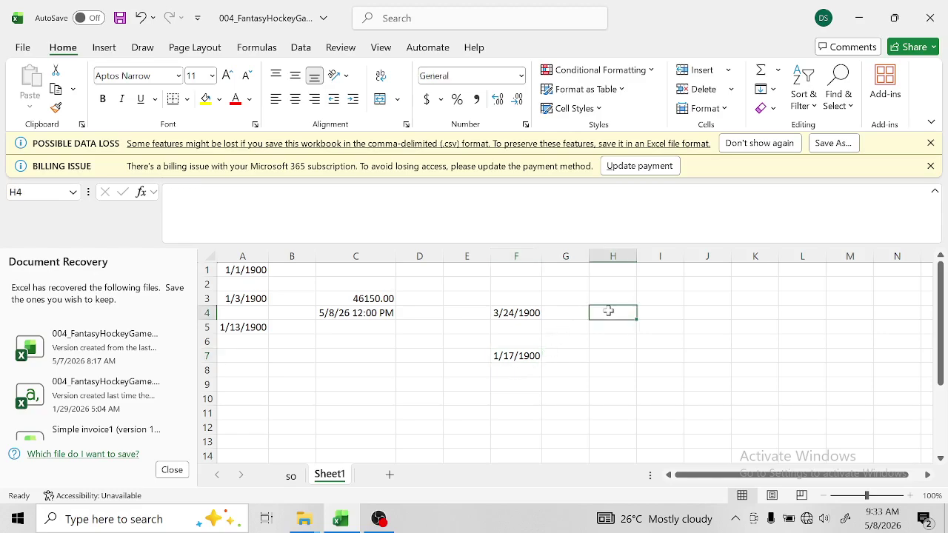
pyautogui.write('19')
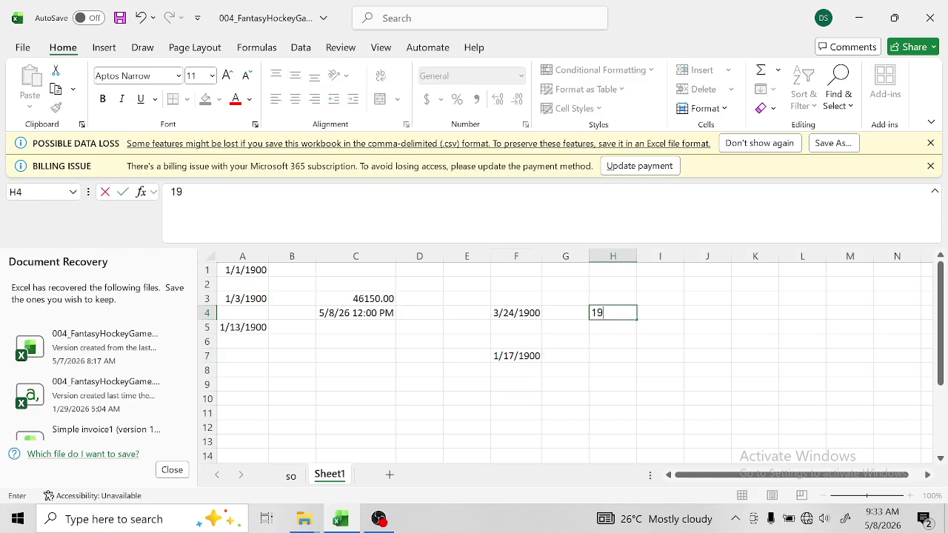
pyautogui.click(608, 354)
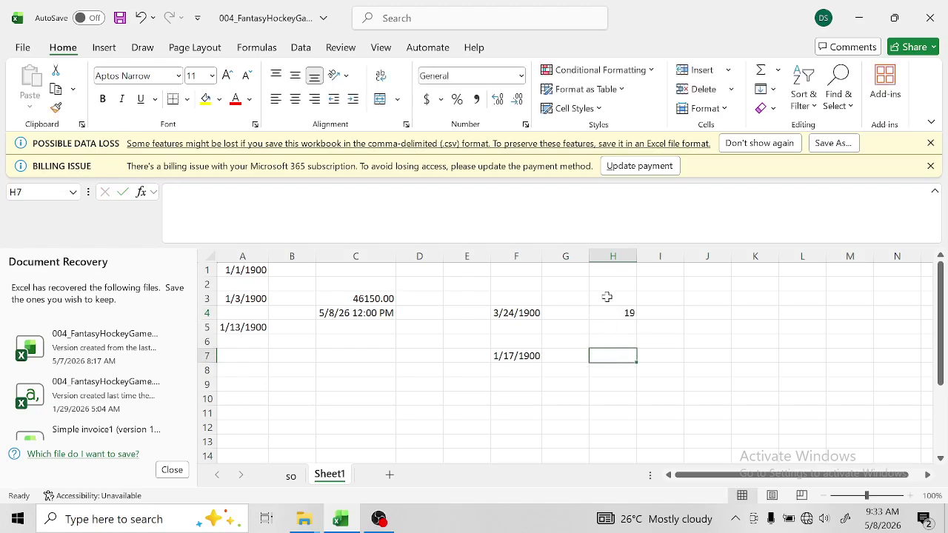
# - Format cell H4 with the Date category, using the *3/14/2012 type
pyautogui.click(613, 317)
pyautogui.rightClick(613, 317)
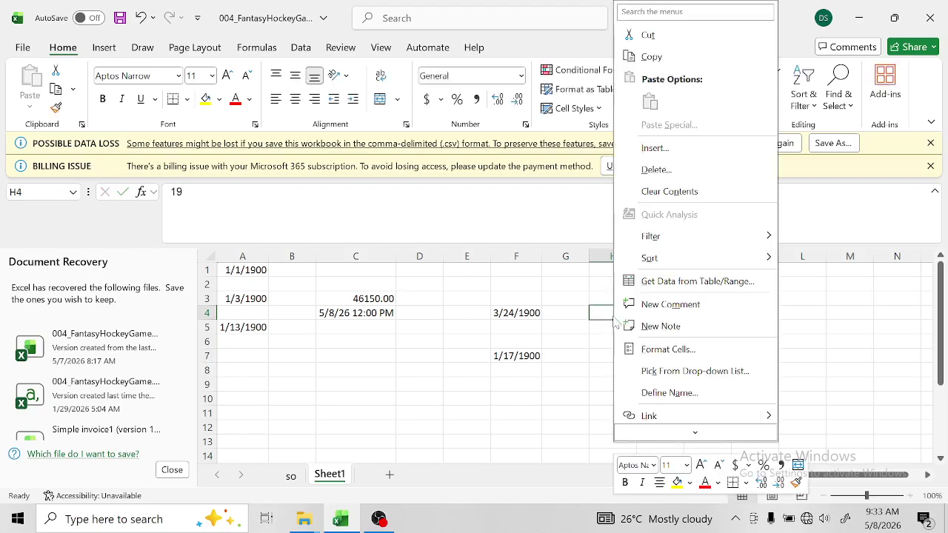
pyautogui.click(652, 350)
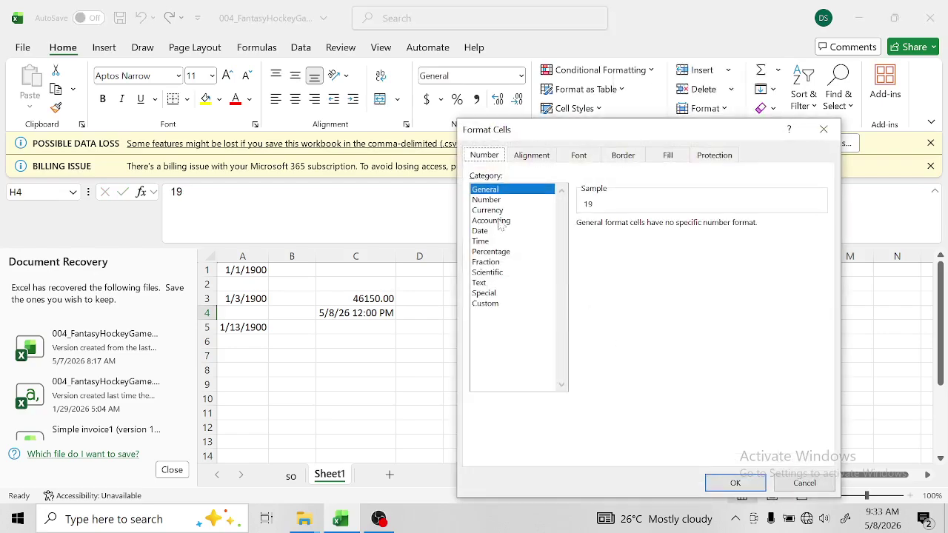
pyautogui.click(494, 241)
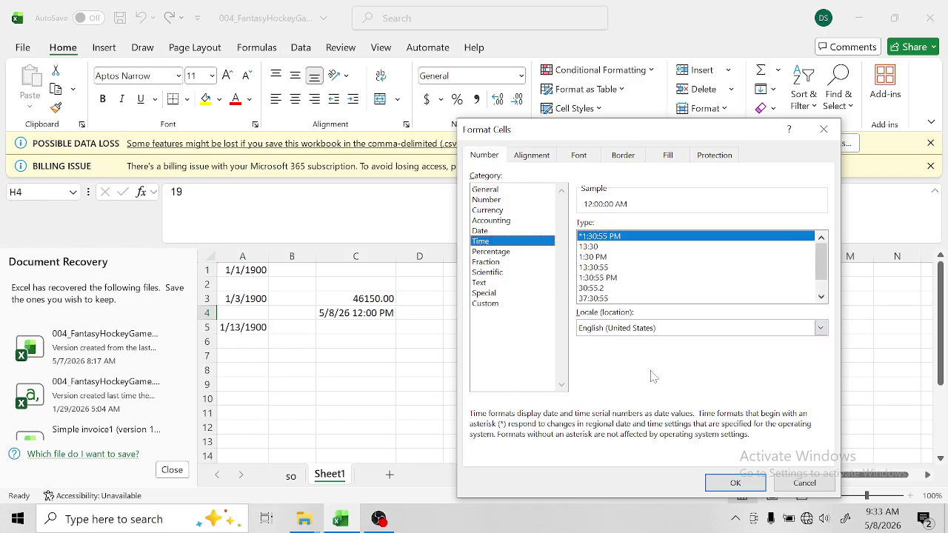
pyautogui.click(488, 232)
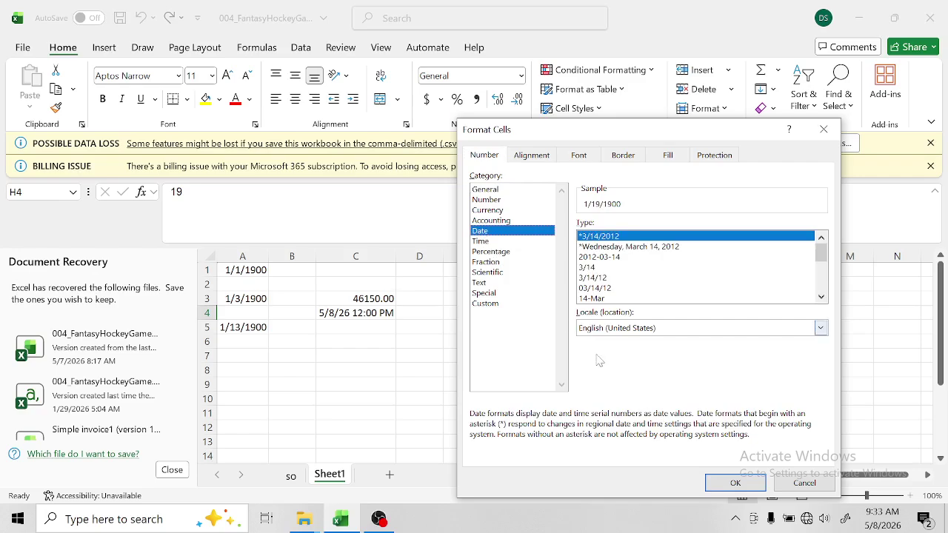
pyautogui.click(725, 483)
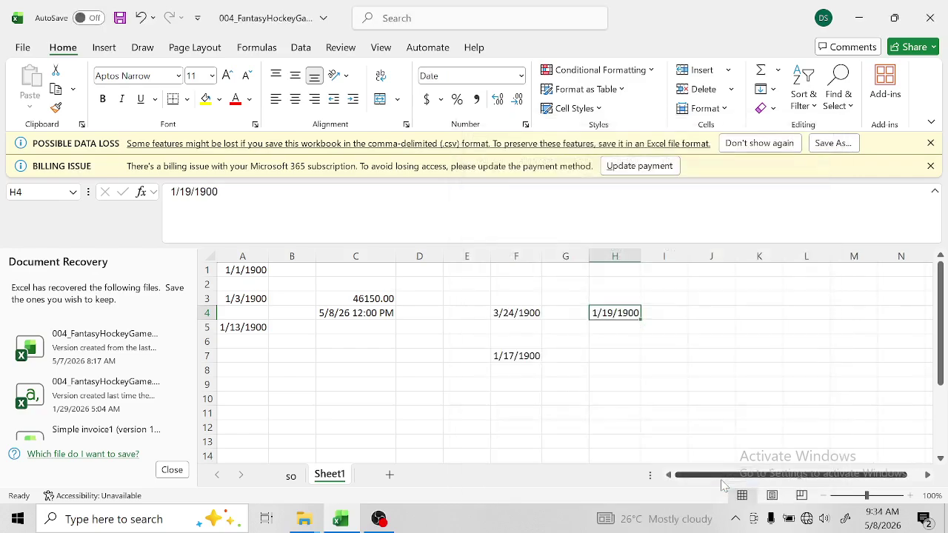
# - Enter the number 20 in cell H7
pyautogui.click(613, 353)
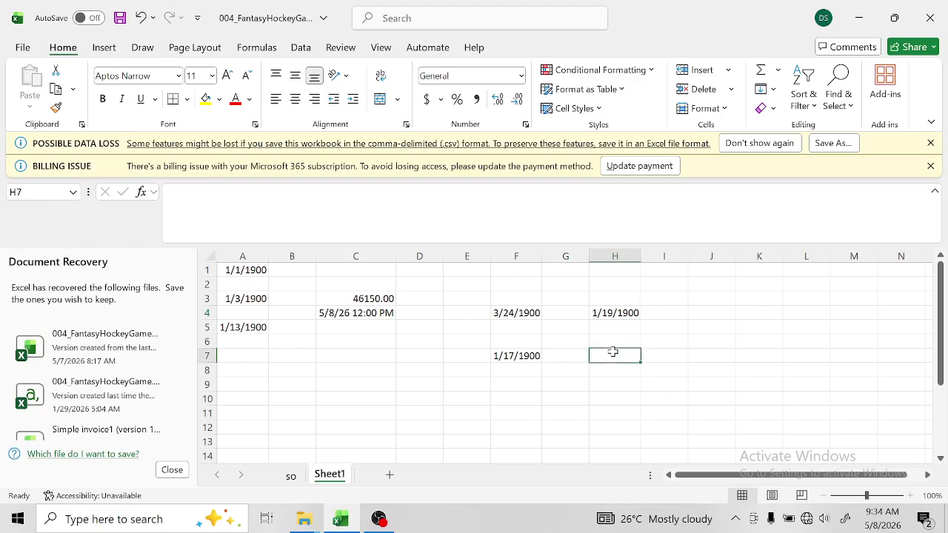
pyautogui.write('20')
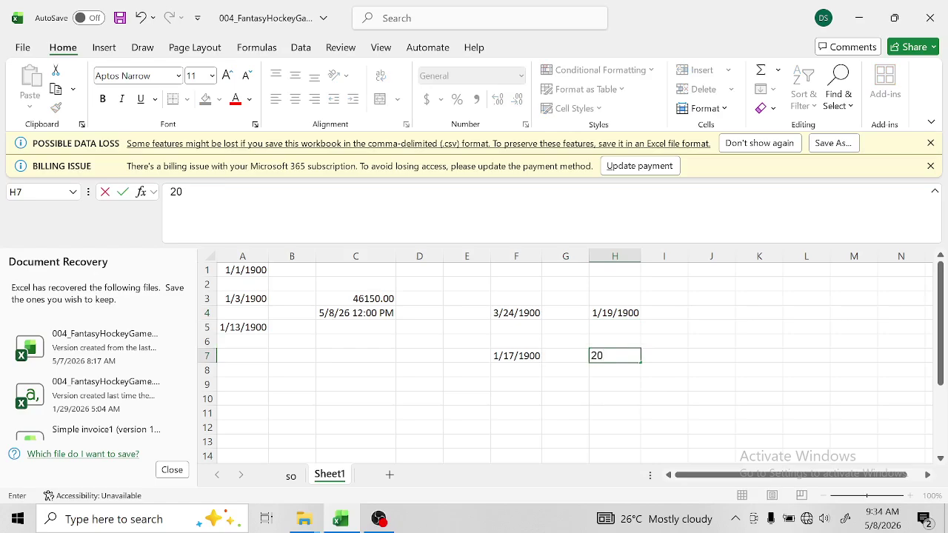
pyautogui.press('Return')
# - Format cell H7 with the Date category, using the *3/14/2012 type
pyautogui.rightClick(613, 357)
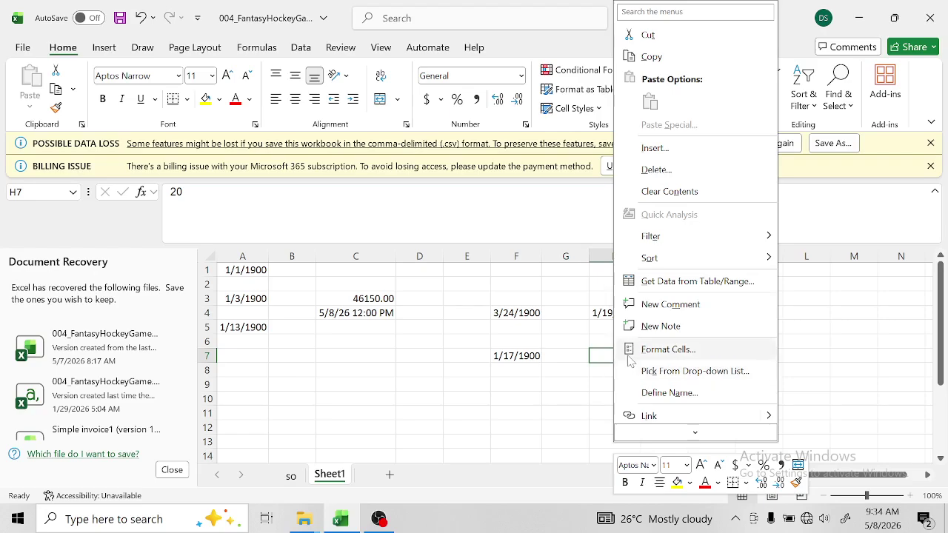
pyautogui.click(636, 354)
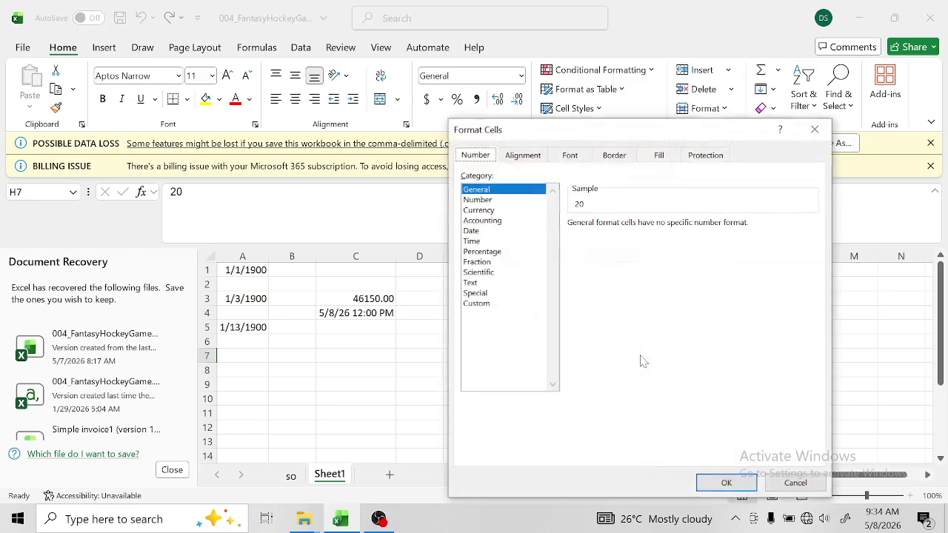
pyautogui.click(471, 231)
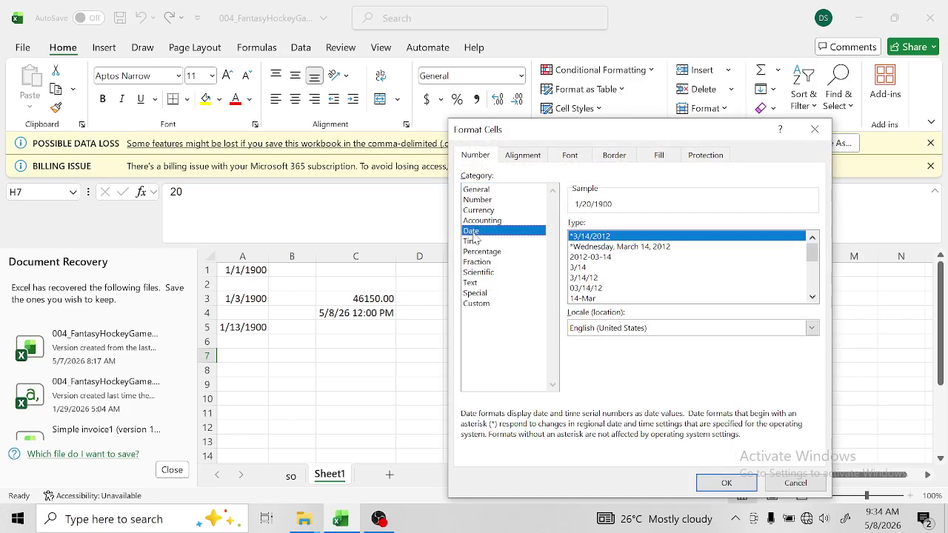
pyautogui.click(726, 483)
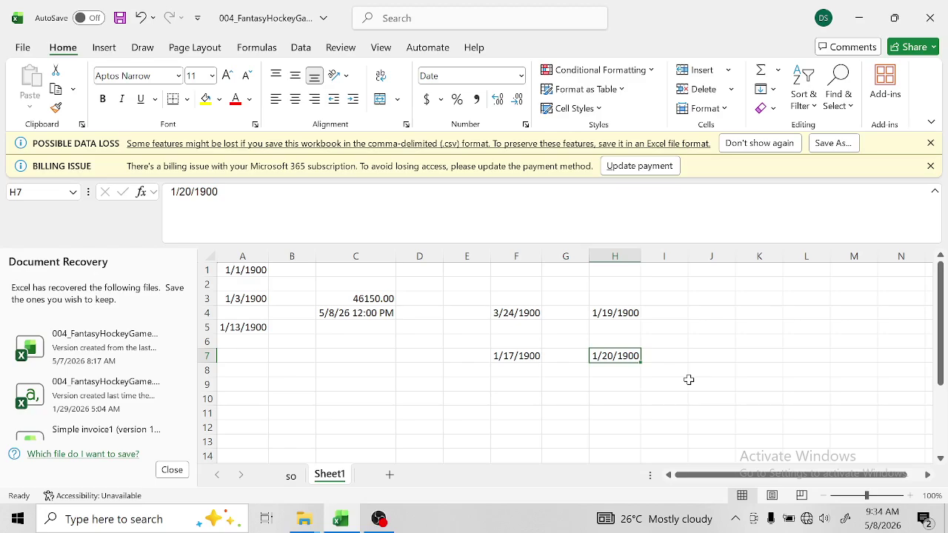
# - Enter the date 12/25/84, with a two-digit year, in cell C8
pyautogui.click(343, 370)
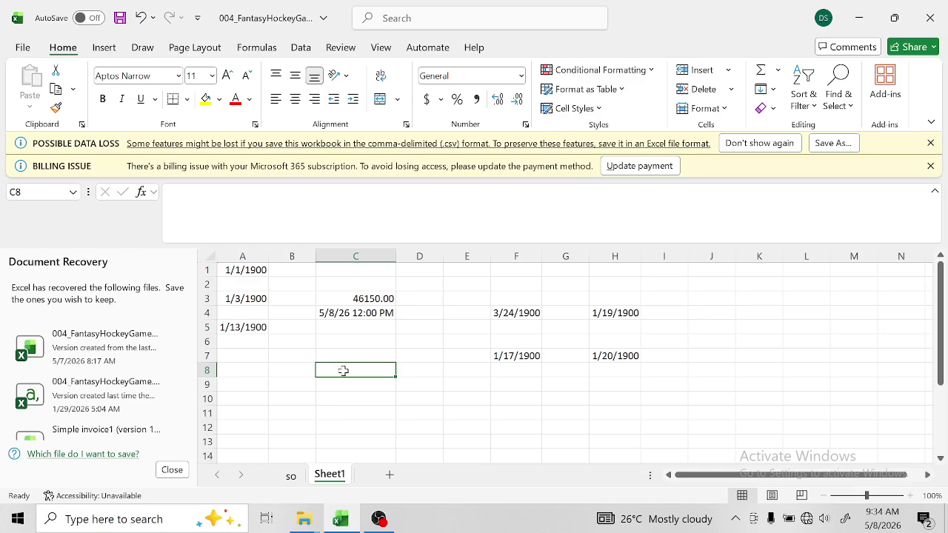
pyautogui.write('1')
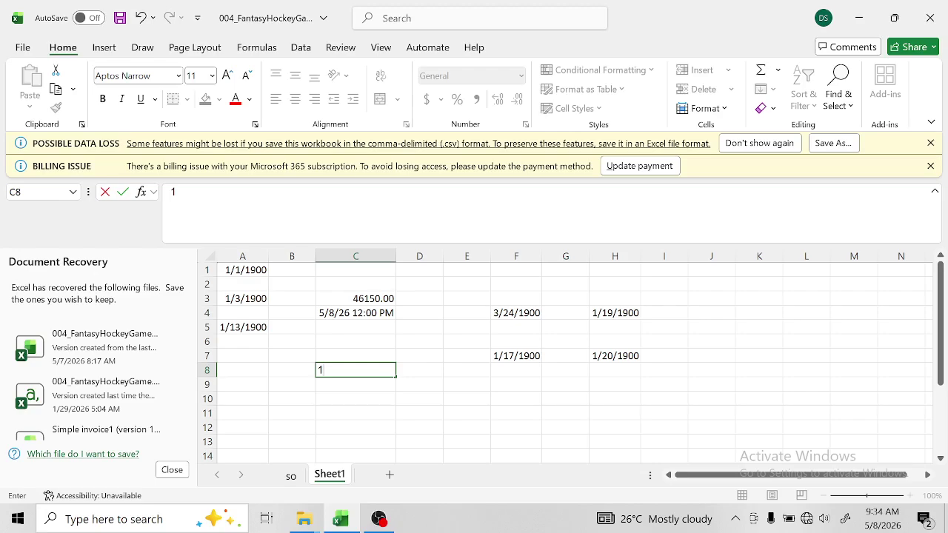
pyautogui.write('2/25/')
pyautogui.write('84')
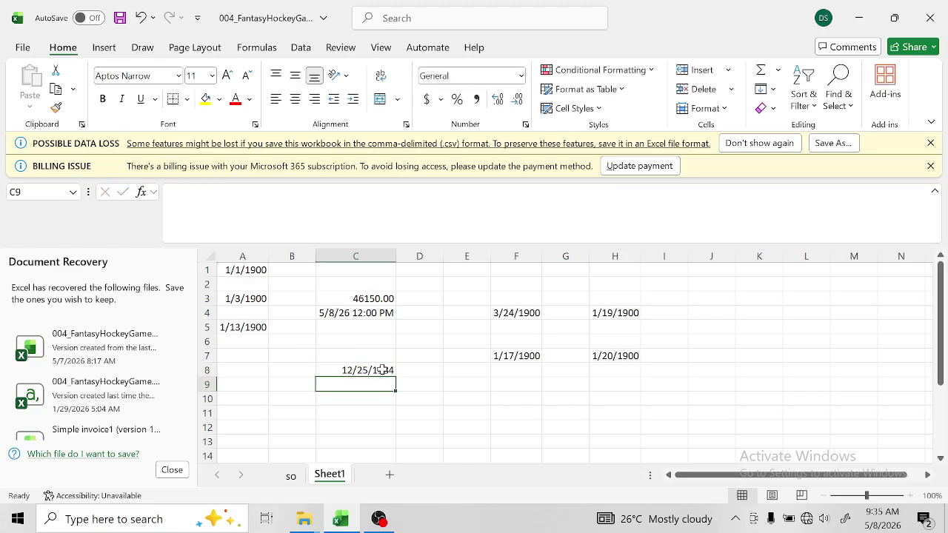
pyautogui.press('Return')
# - Enter the date 12/25/17, with a two-digit year, in cell C10
pyautogui.click(380, 401)
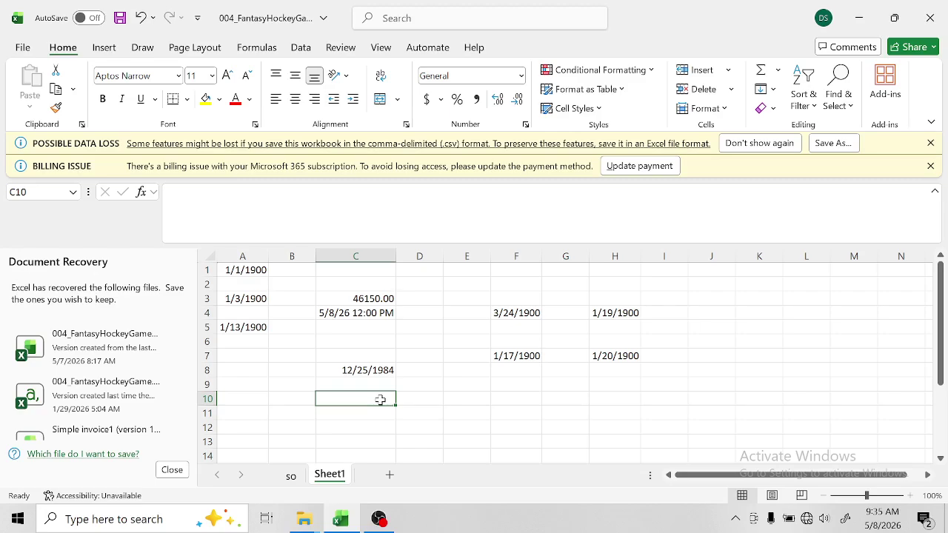
pyautogui.write('12')
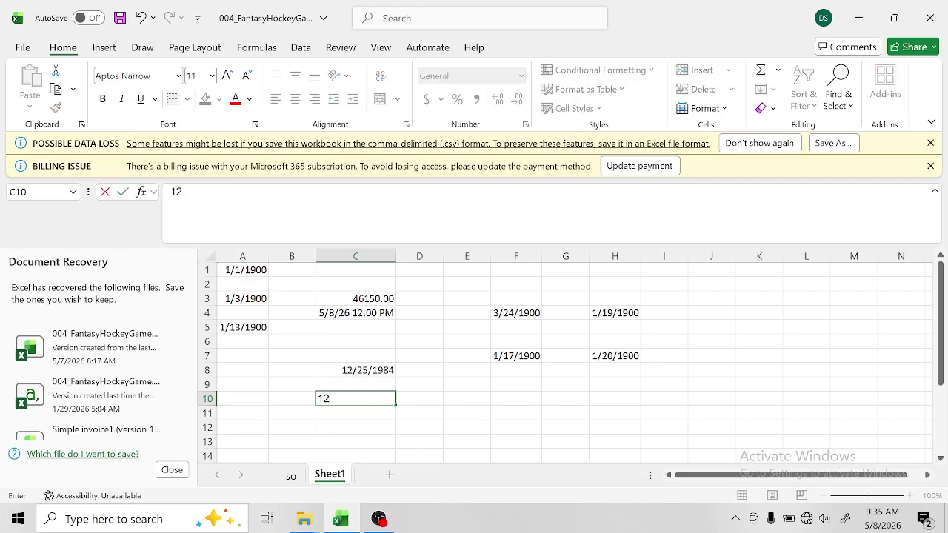
pyautogui.write('/25/')
pyautogui.write('17')
pyautogui.press('Return')
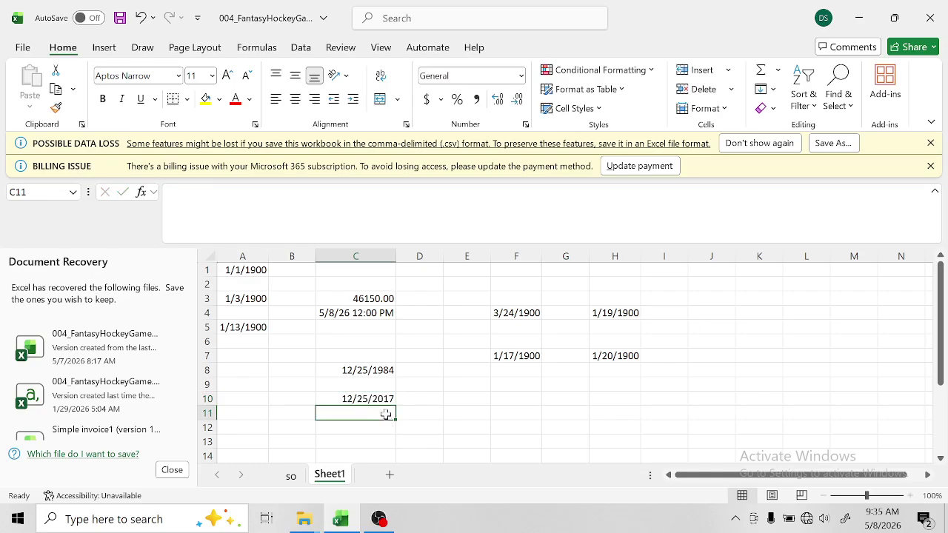
# - Enter the date 12/25/2030, with a four-digit year, in cell C12 and select that cell
pyautogui.click(376, 369)
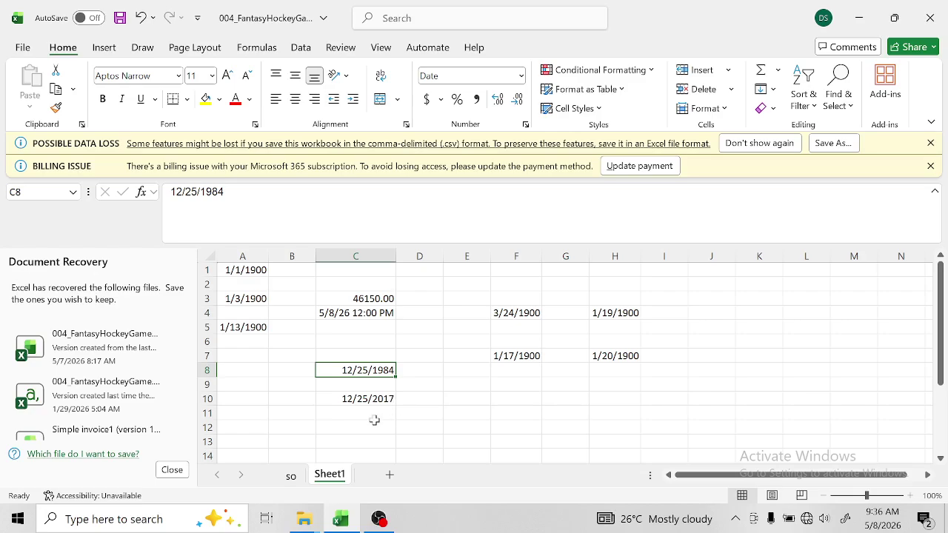
pyautogui.click(367, 423)
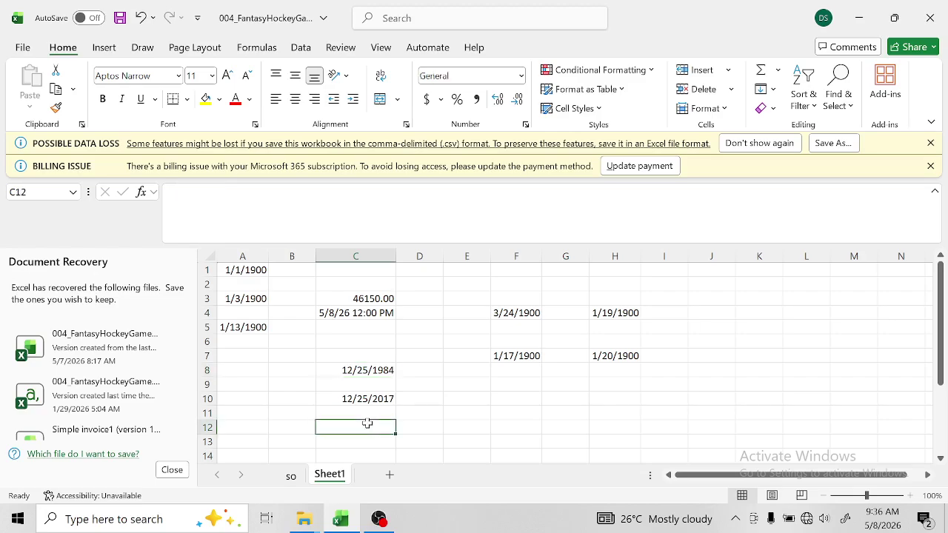
pyautogui.write('12')
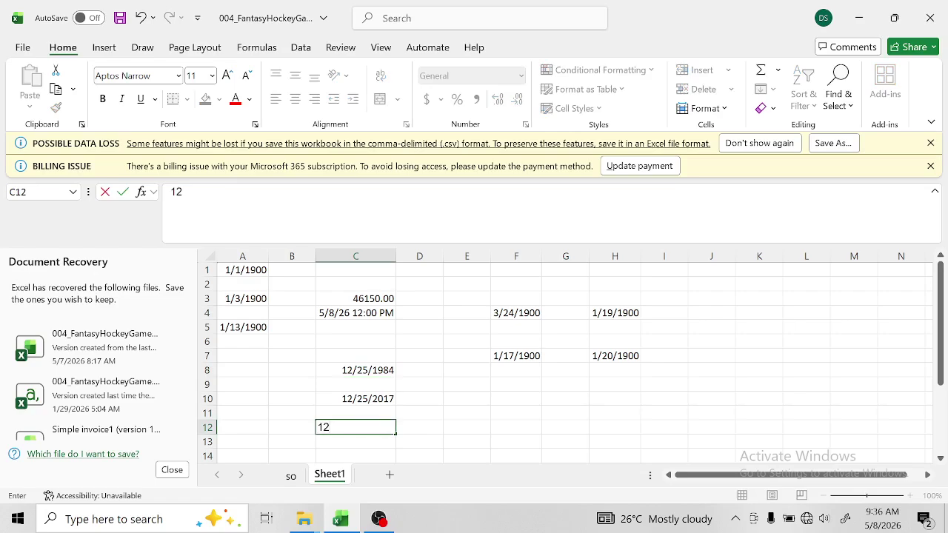
pyautogui.write('/25/2030')
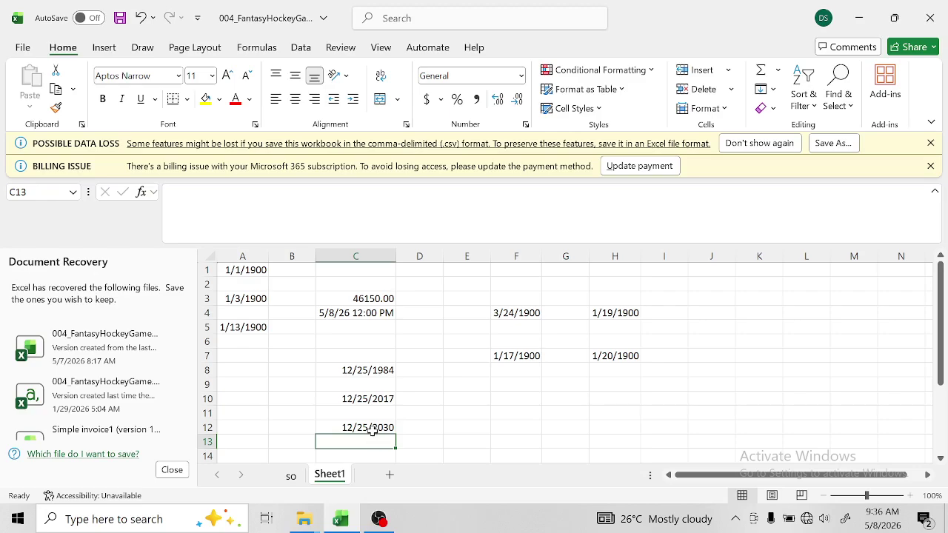
pyautogui.click(371, 428)
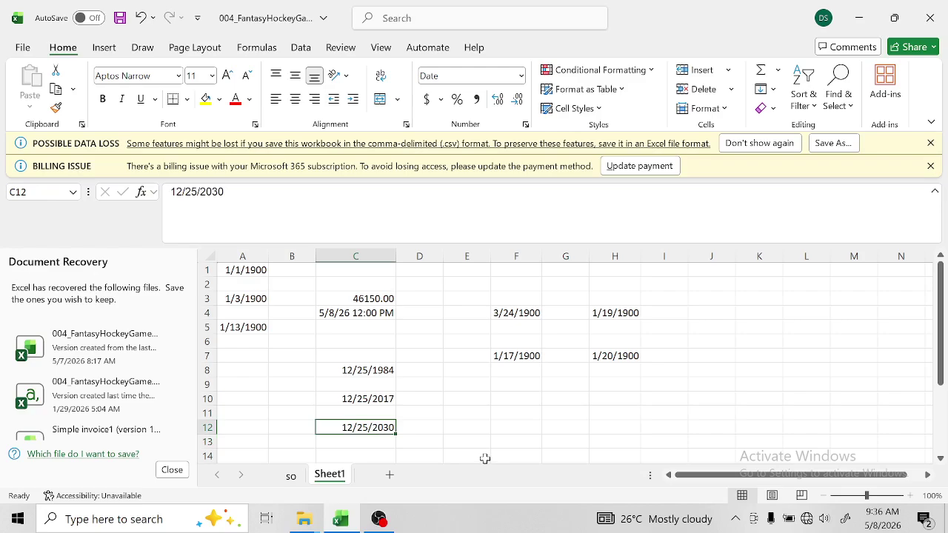